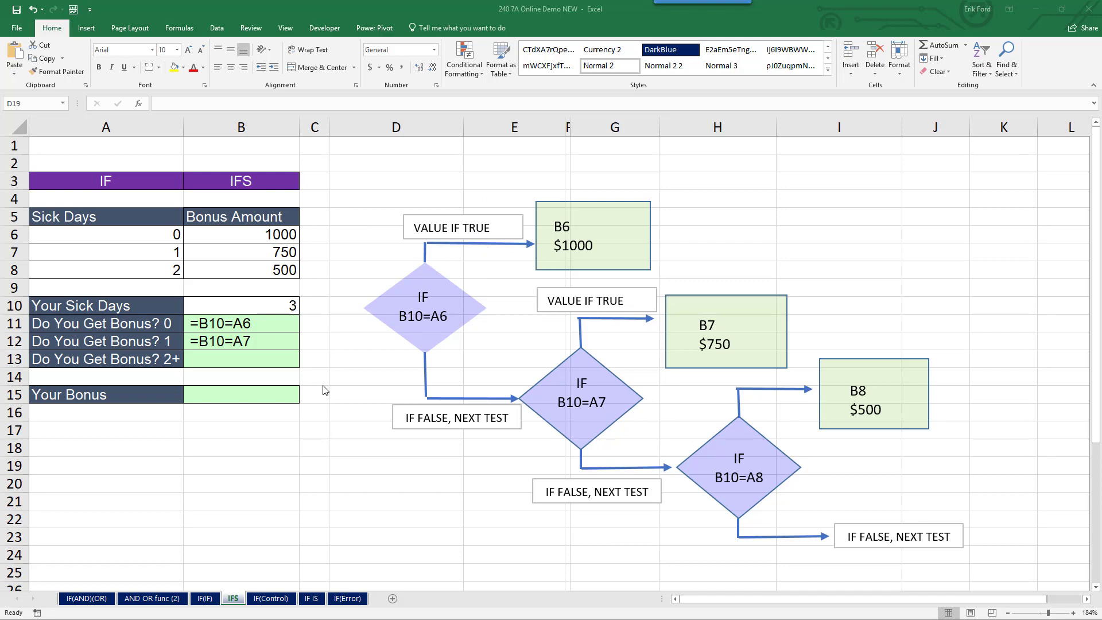
# Step: Compare the IF(IF) and IFS sheets and examine the nested IF formula in B15 of the IF(IF) sheet
pyautogui.click(204, 599)
pyautogui.click(204, 599)
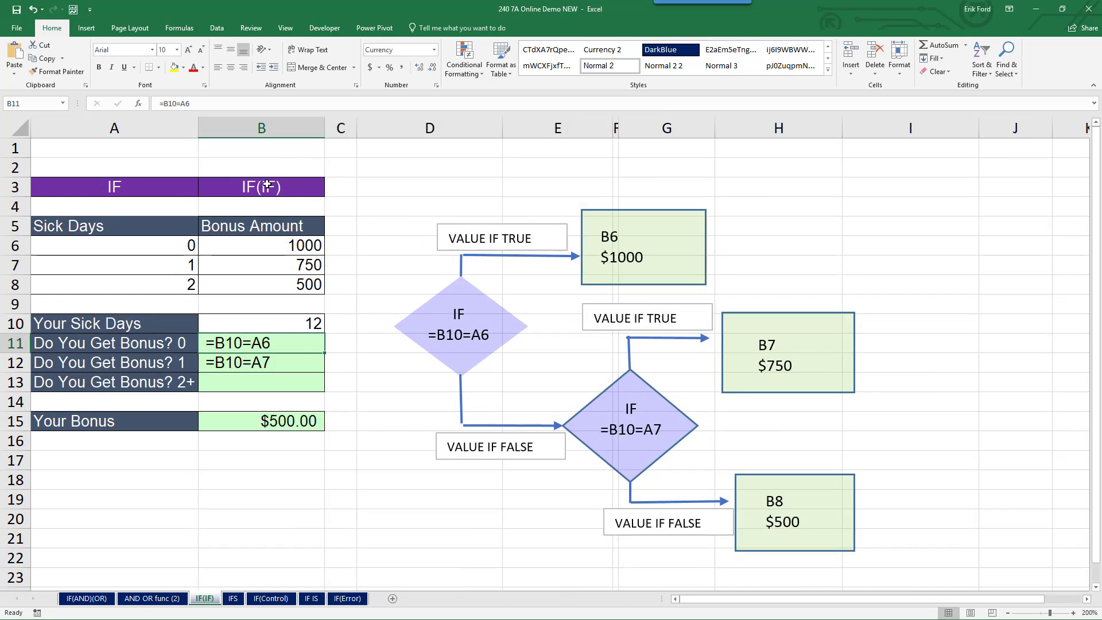
pyautogui.click(232, 599)
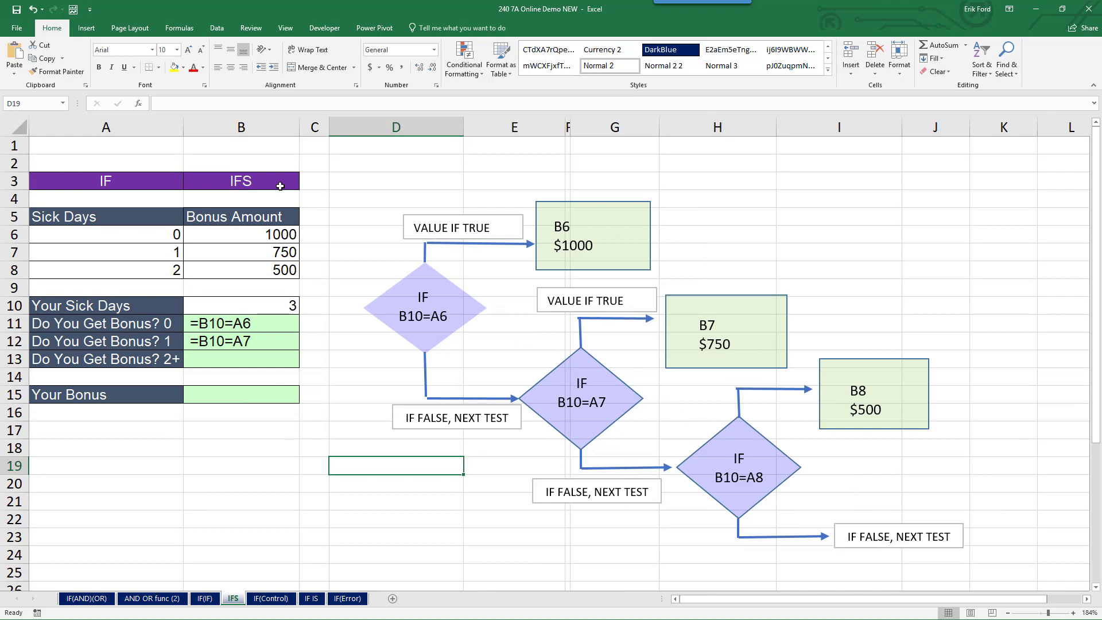
pyautogui.click(205, 598)
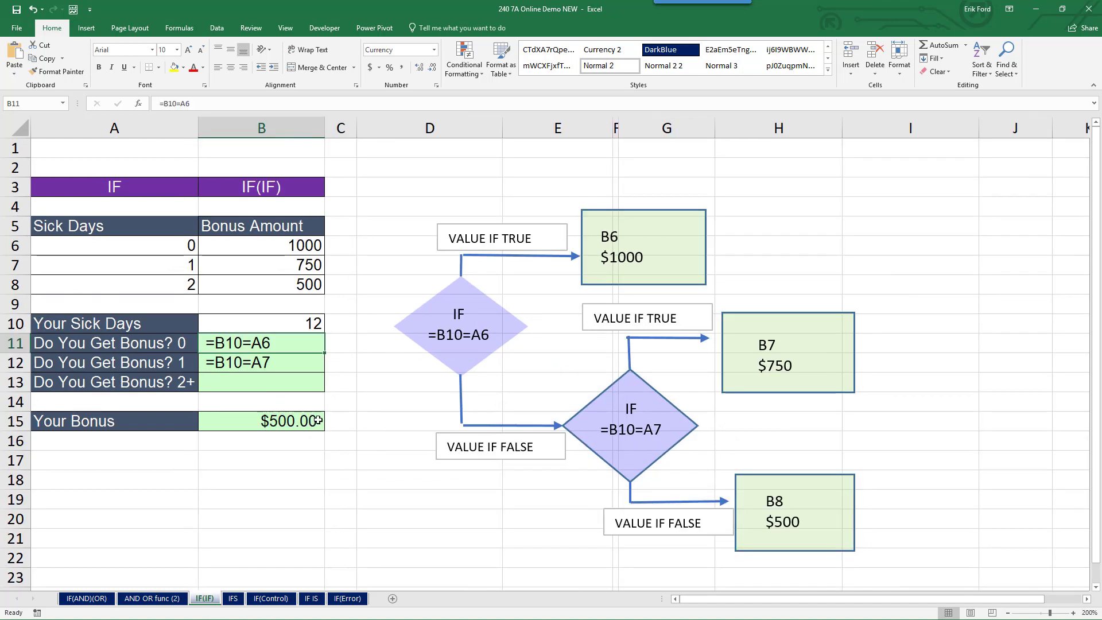
pyautogui.doubleClick(300, 422)
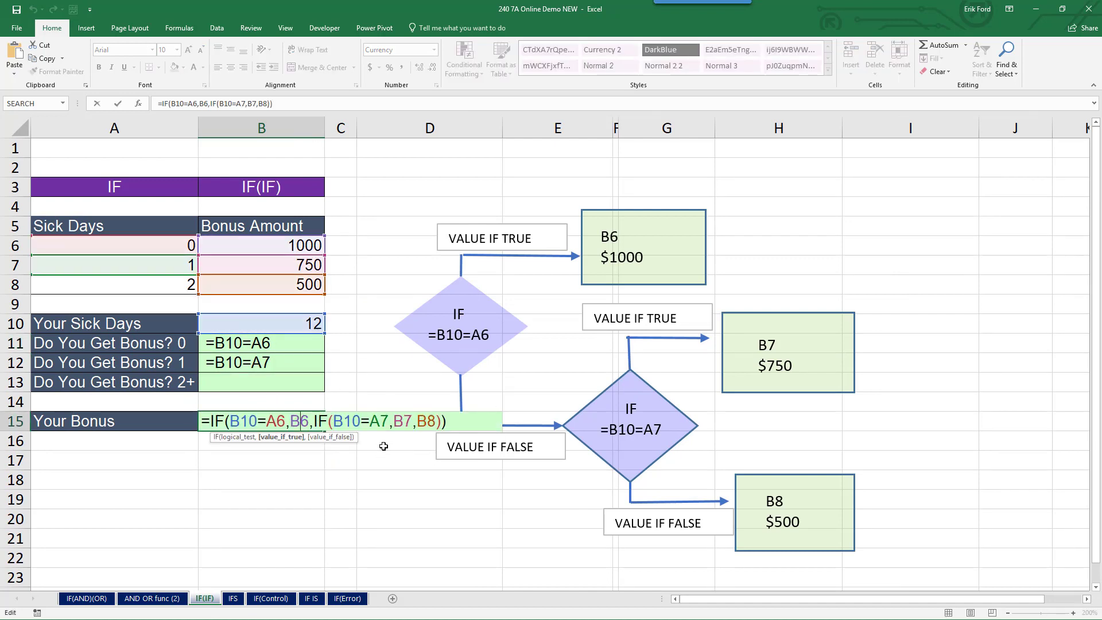
pyautogui.press('Escape')
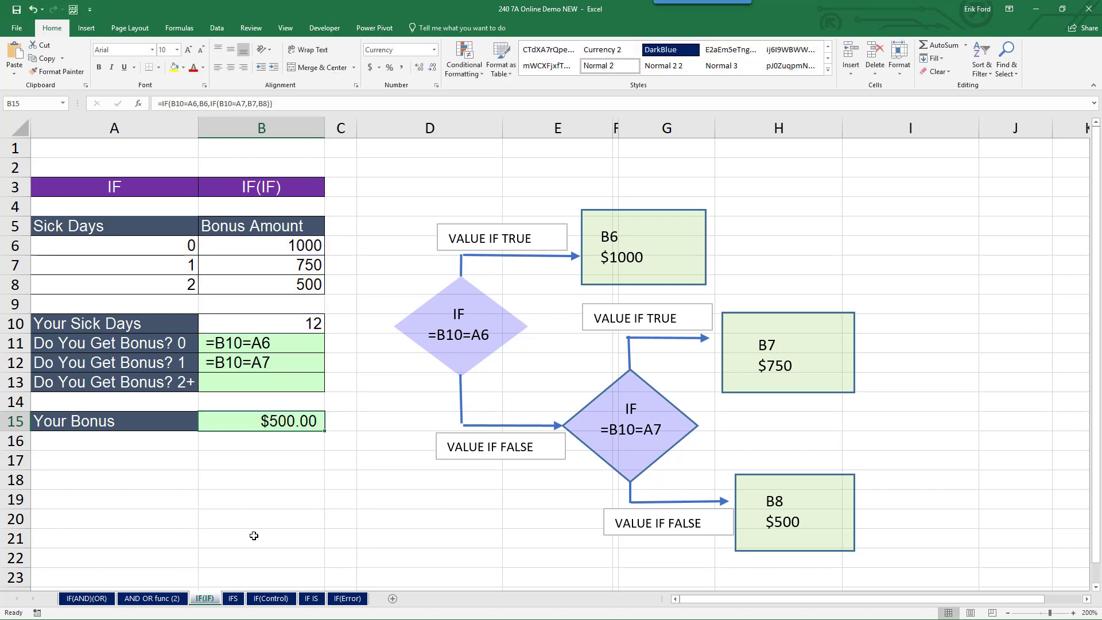
pyautogui.click(233, 599)
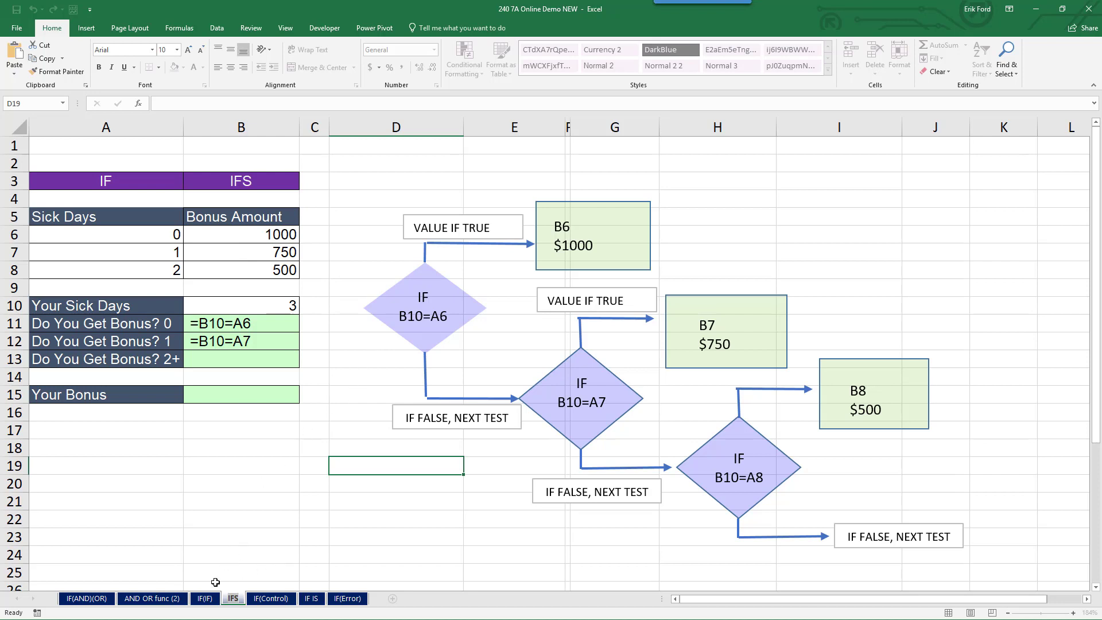
pyautogui.click(206, 599)
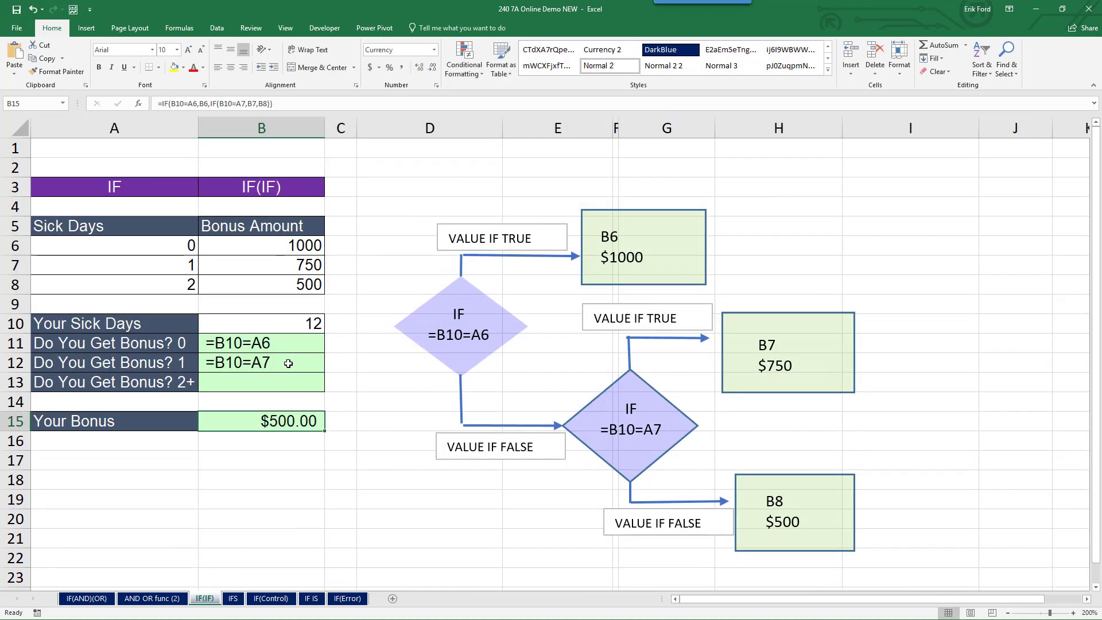
pyautogui.click(233, 599)
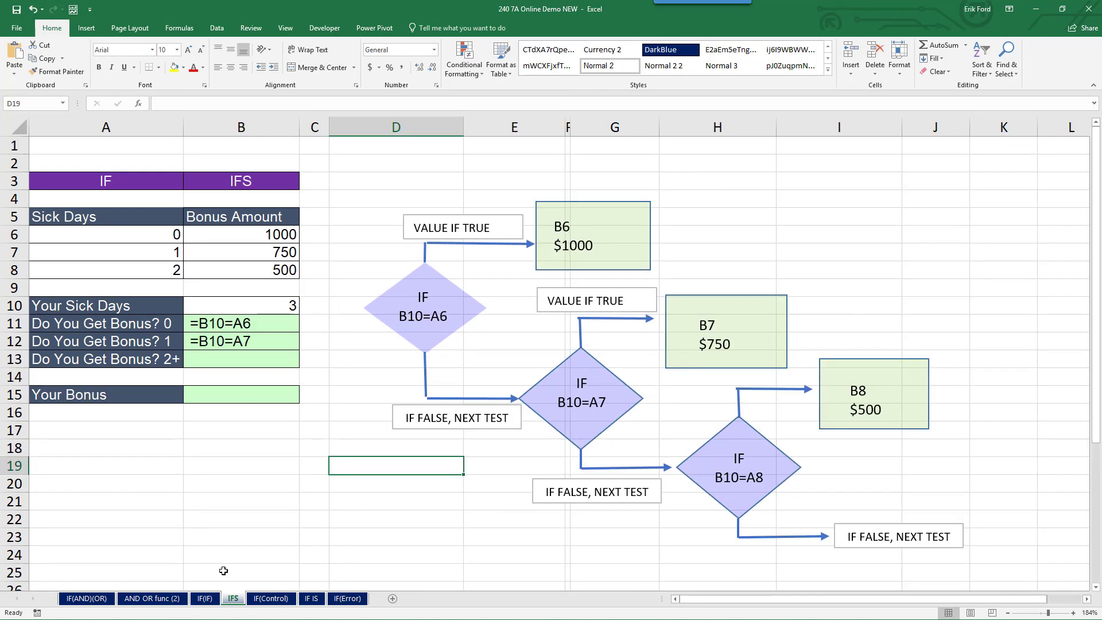
pyautogui.click(205, 599)
pyautogui.doubleClick(275, 421)
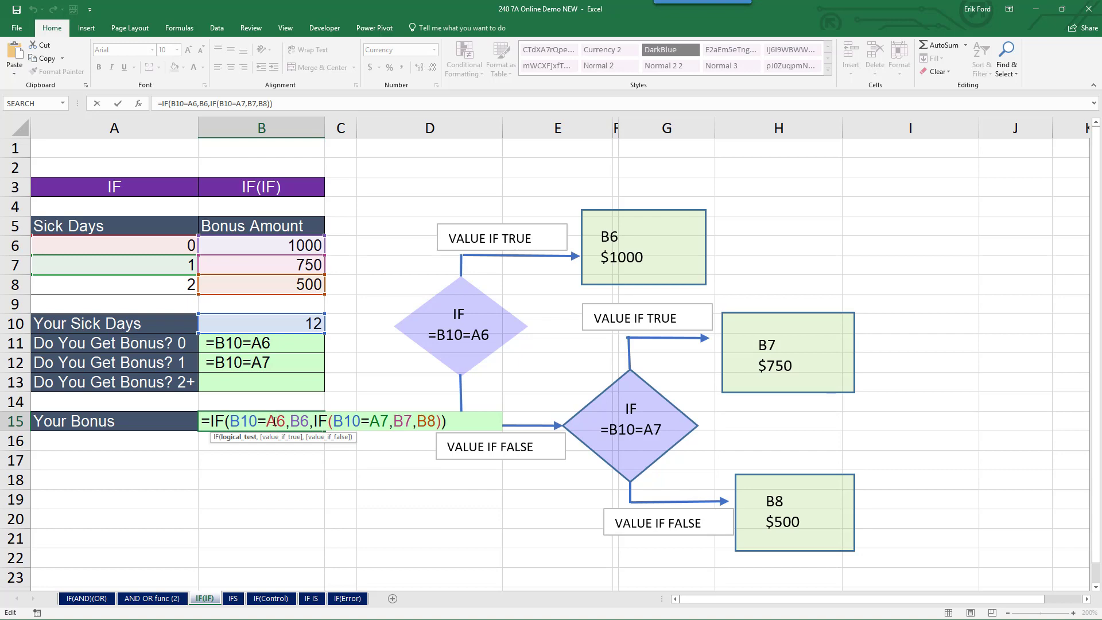
pyautogui.hotkey('ctrl', 'Return')
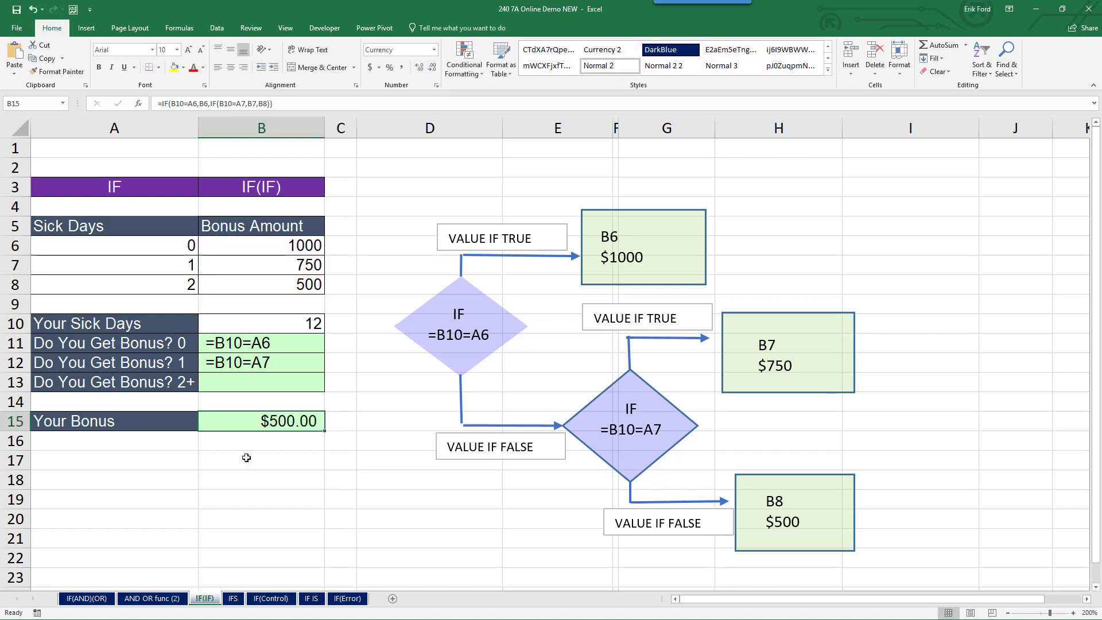
# Step: On the IFS sheet, start an IFS formula in B15 whose first test B10=A6 returns B6
pyautogui.click(234, 605)
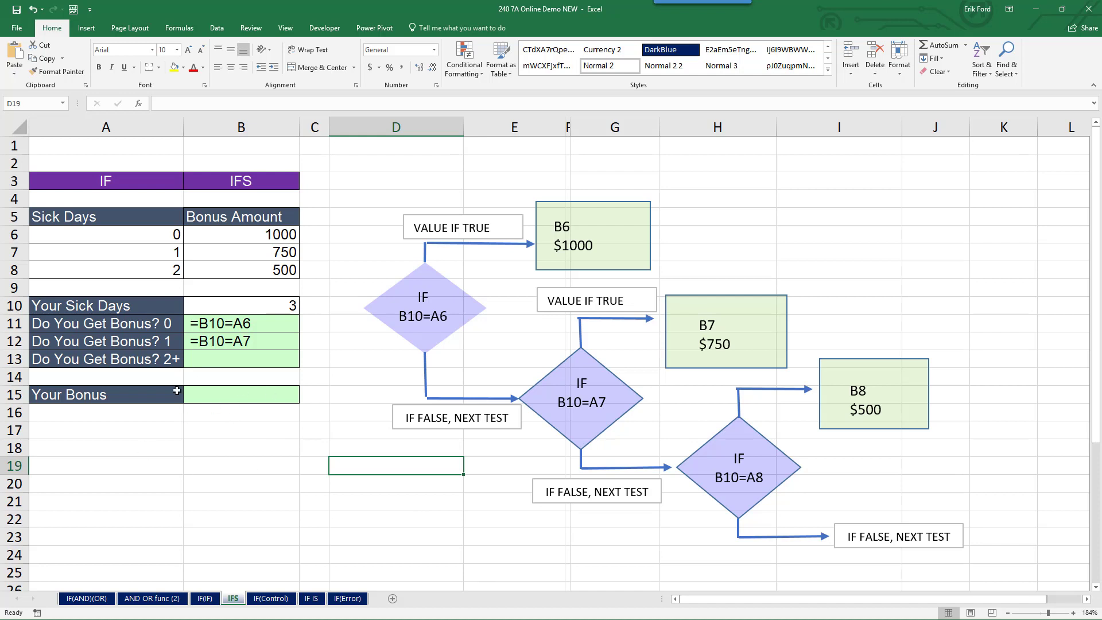
pyautogui.click(220, 394)
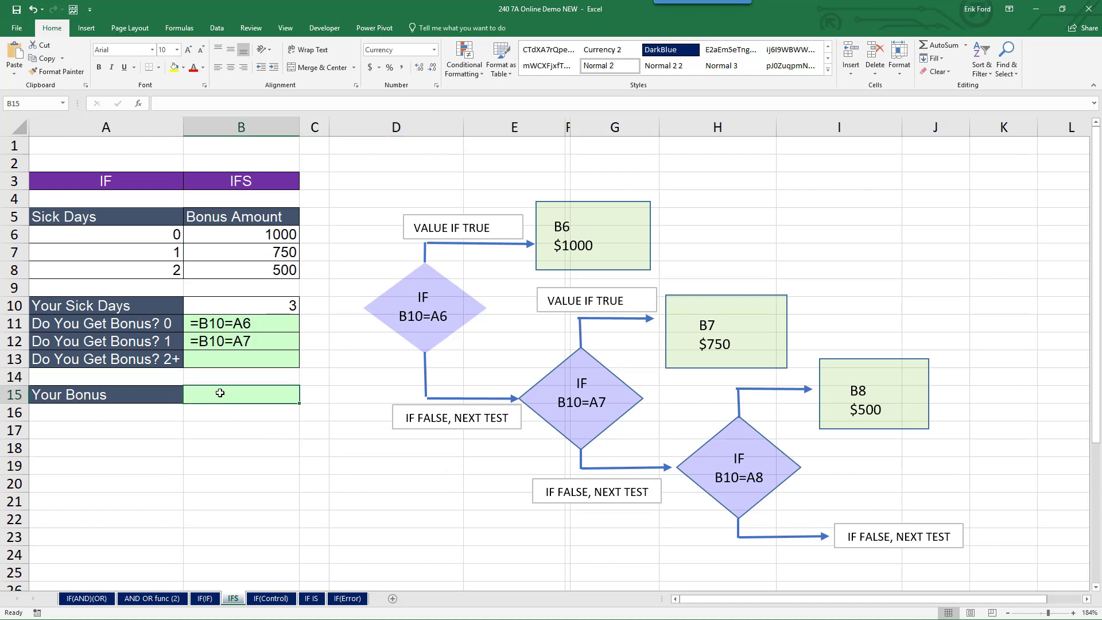
pyautogui.write('=ifs')
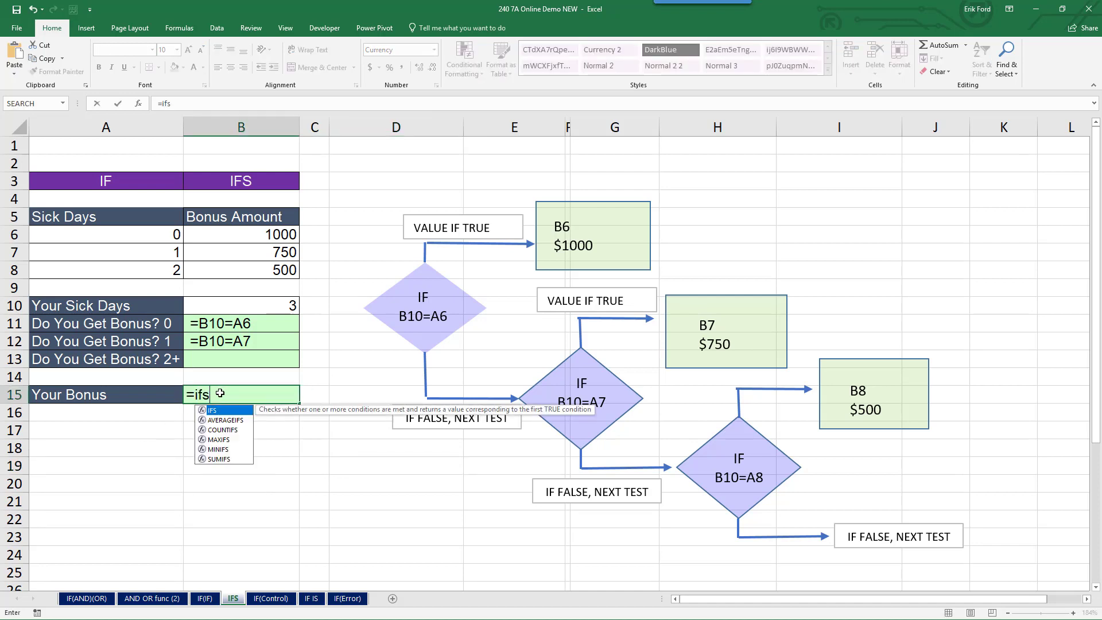
pyautogui.press('Tab')
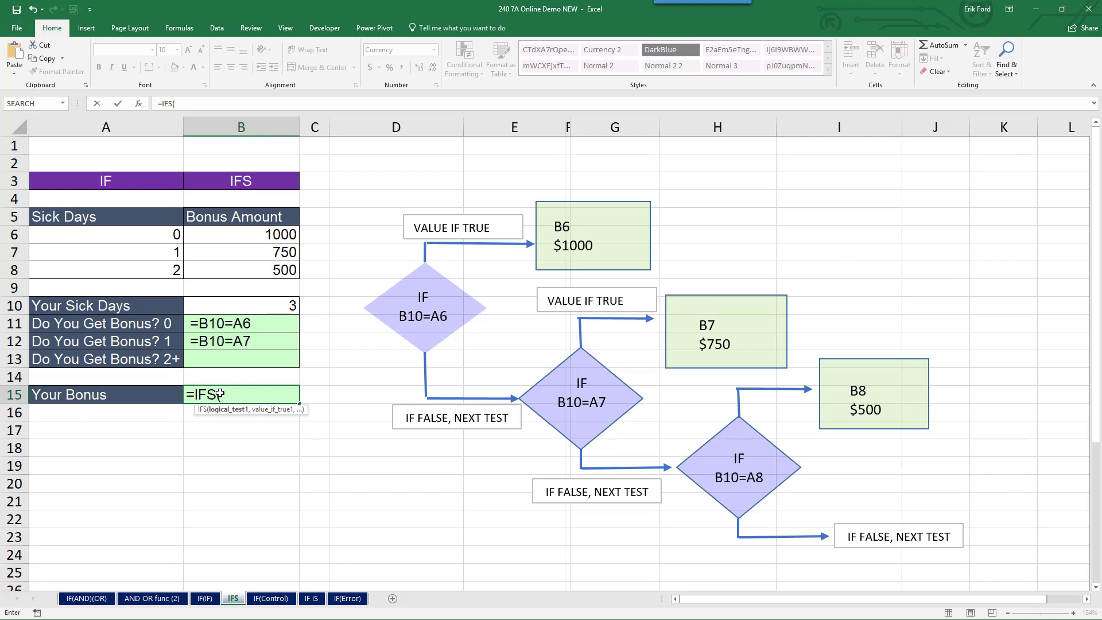
pyautogui.click(273, 306)
pyautogui.write('=')
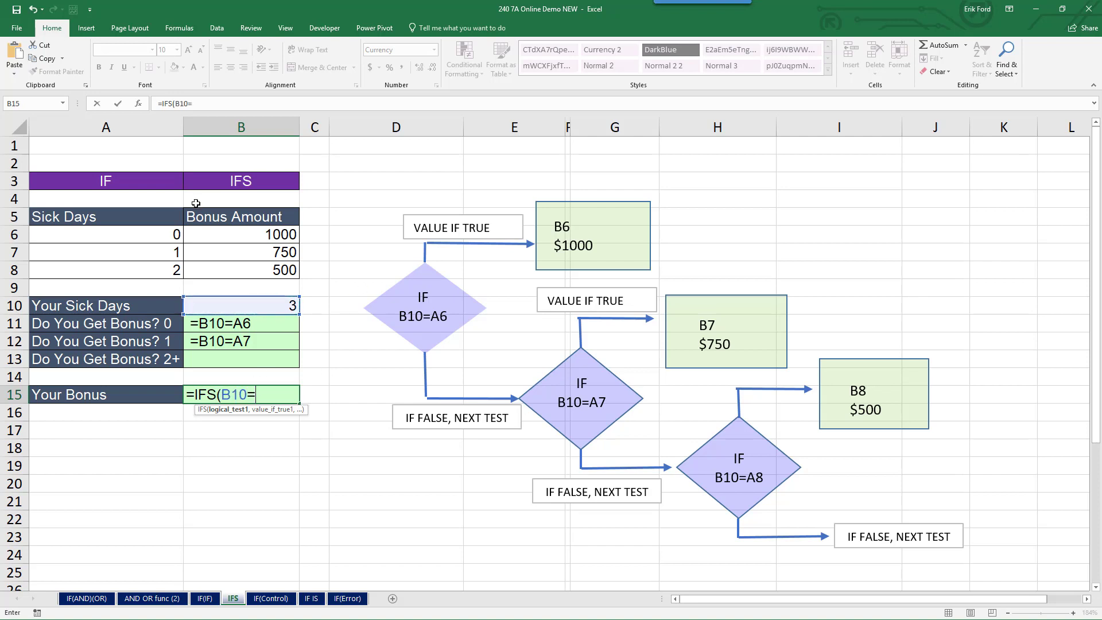
pyautogui.click(170, 233)
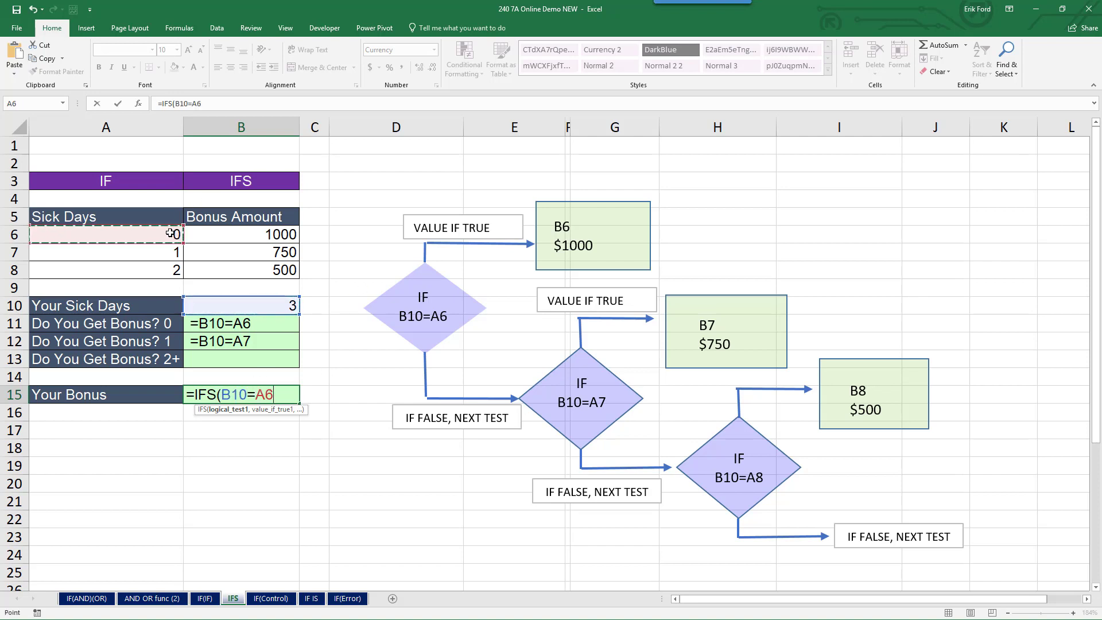
pyautogui.write(',')
pyautogui.click(286, 235)
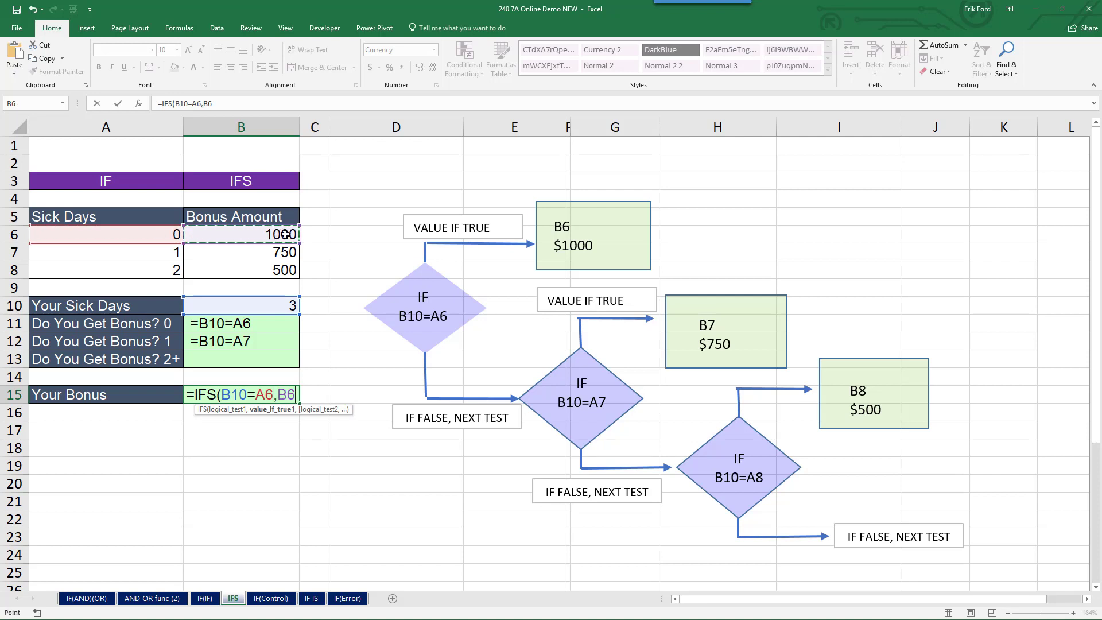
pyautogui.write(',')
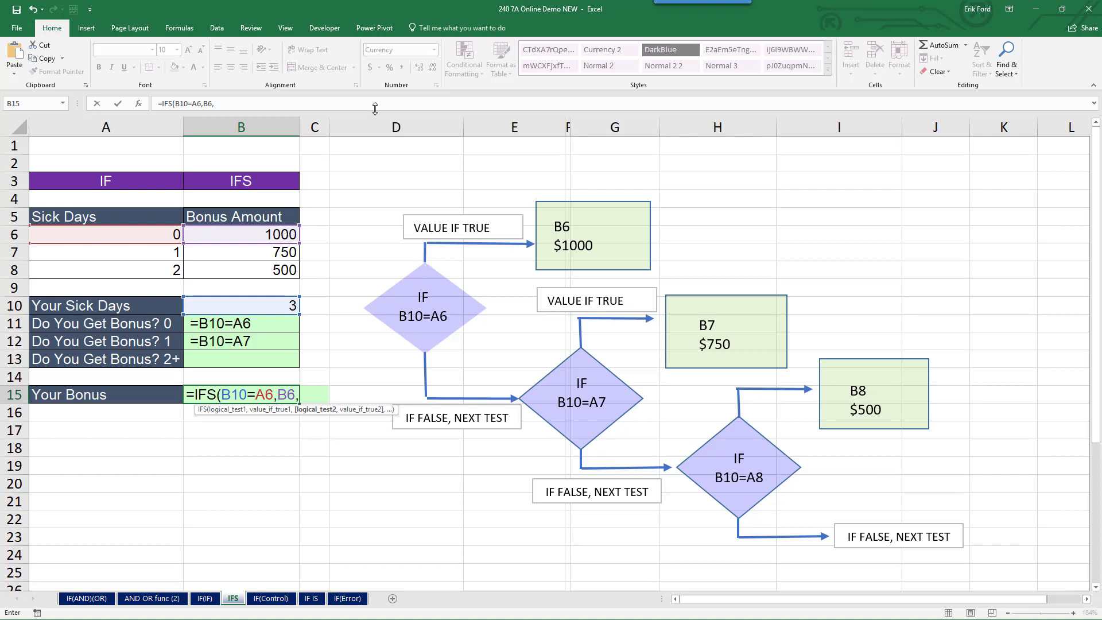
# Step: Add the second test B10=A7 with its true value B7 to the IFS formula
pyautogui.click(265, 305)
pyautogui.write('=')
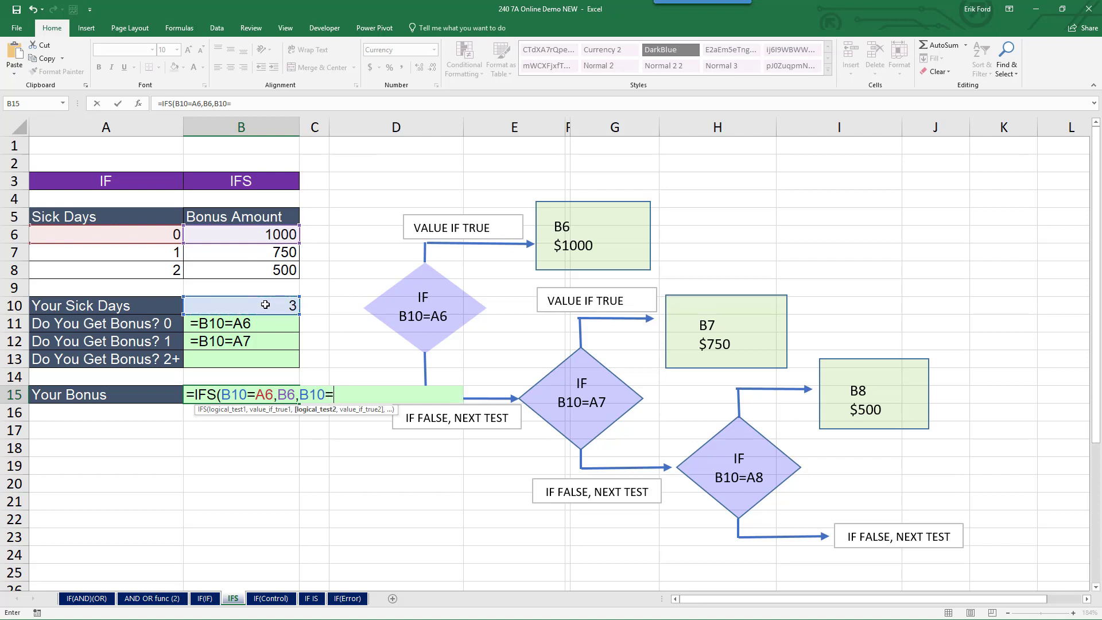
pyautogui.click(165, 252)
pyautogui.write(',')
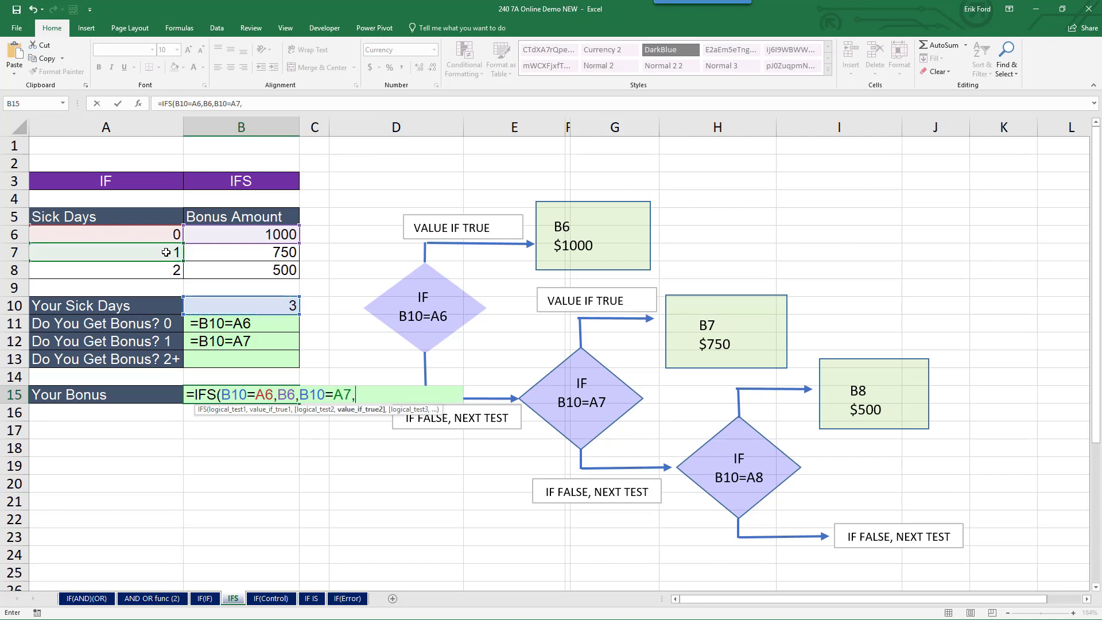
pyautogui.click(248, 254)
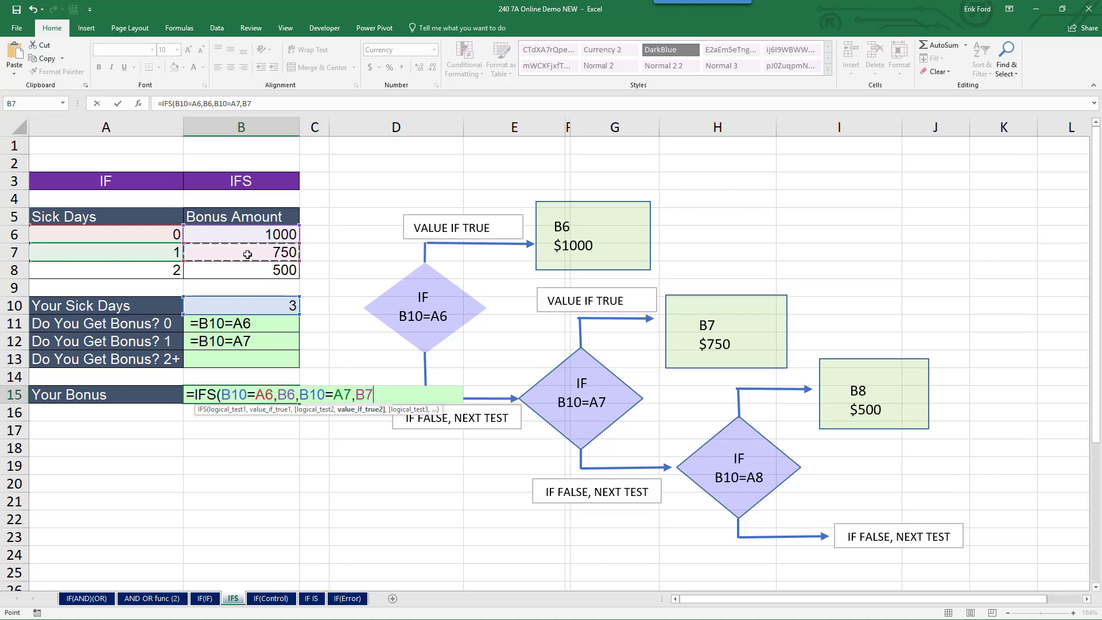
pyautogui.write(',')
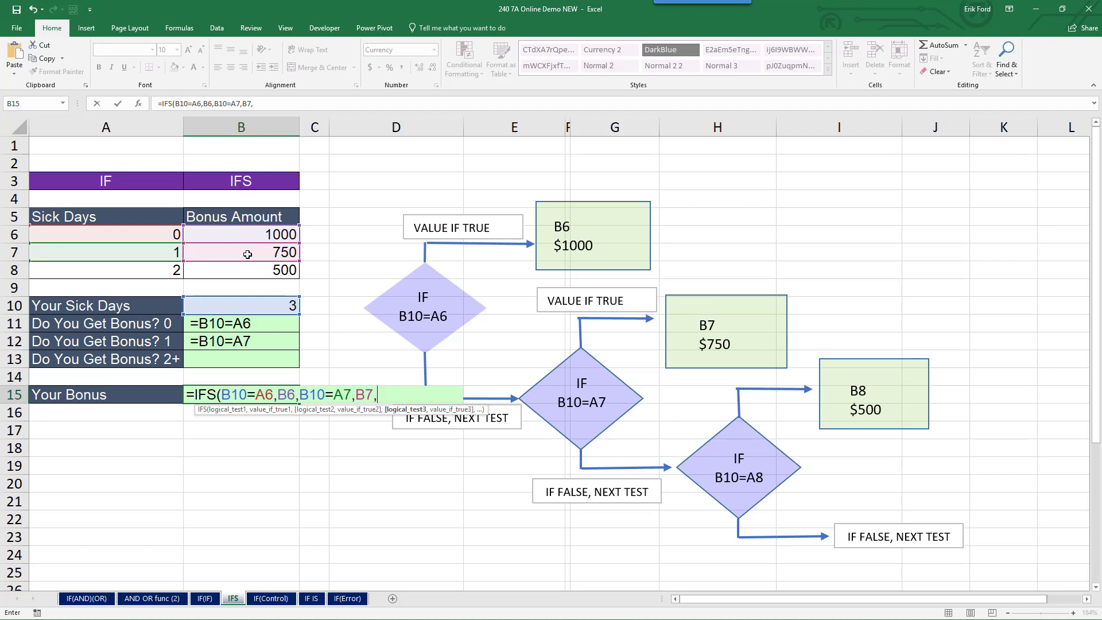
# Step: Add the third test B10=A8 returning B8, close the IFS formula and commit it in B15
pyautogui.click(265, 307)
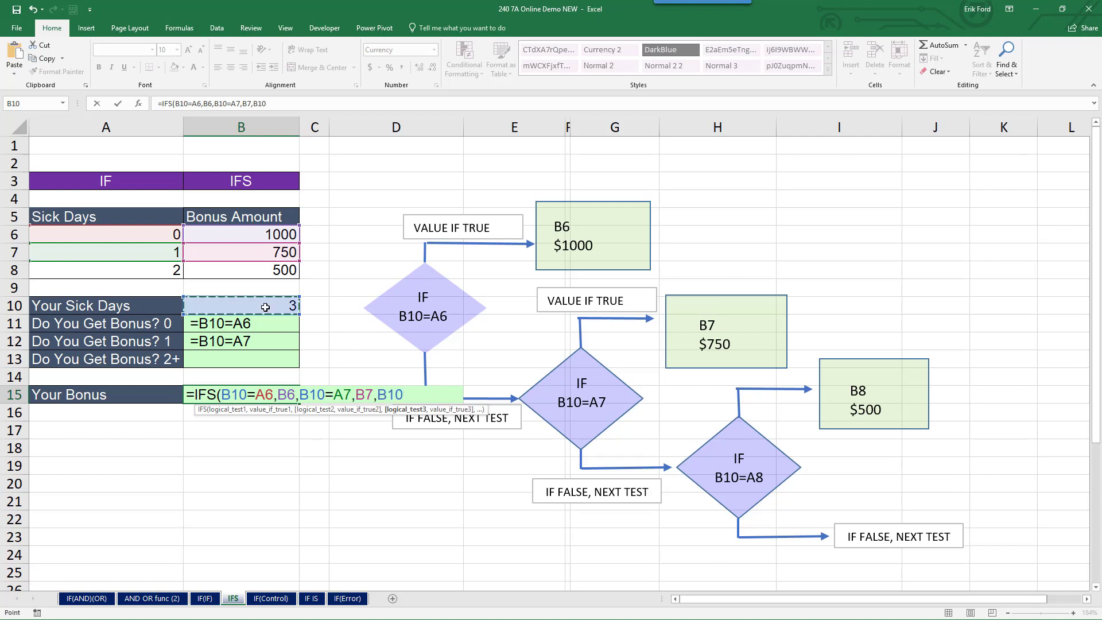
pyautogui.write('=')
pyautogui.click(143, 272)
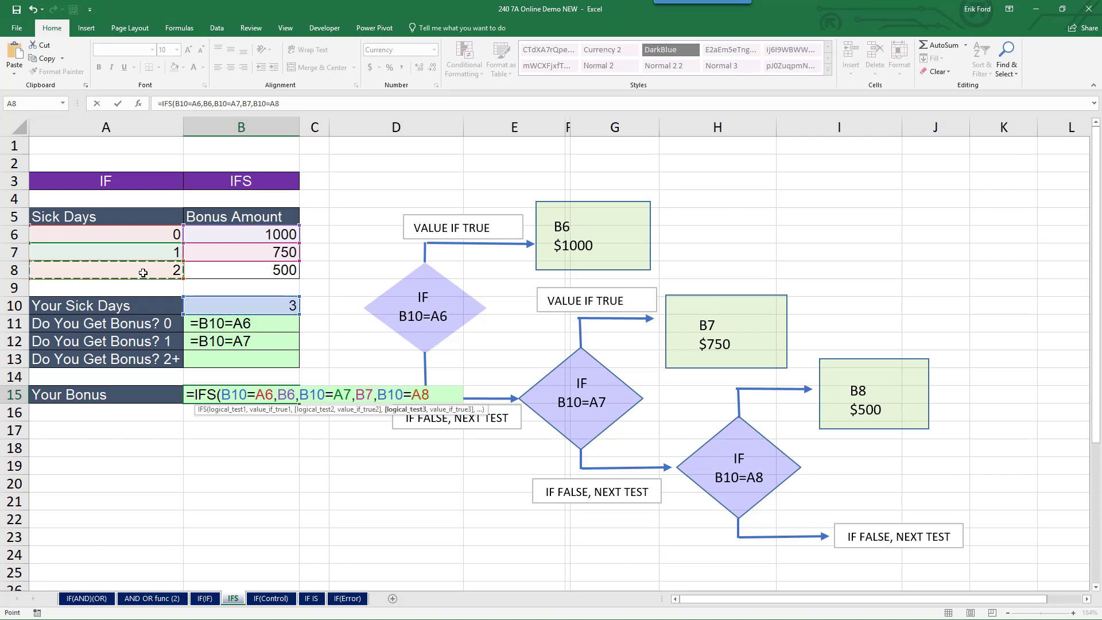
pyautogui.write(',')
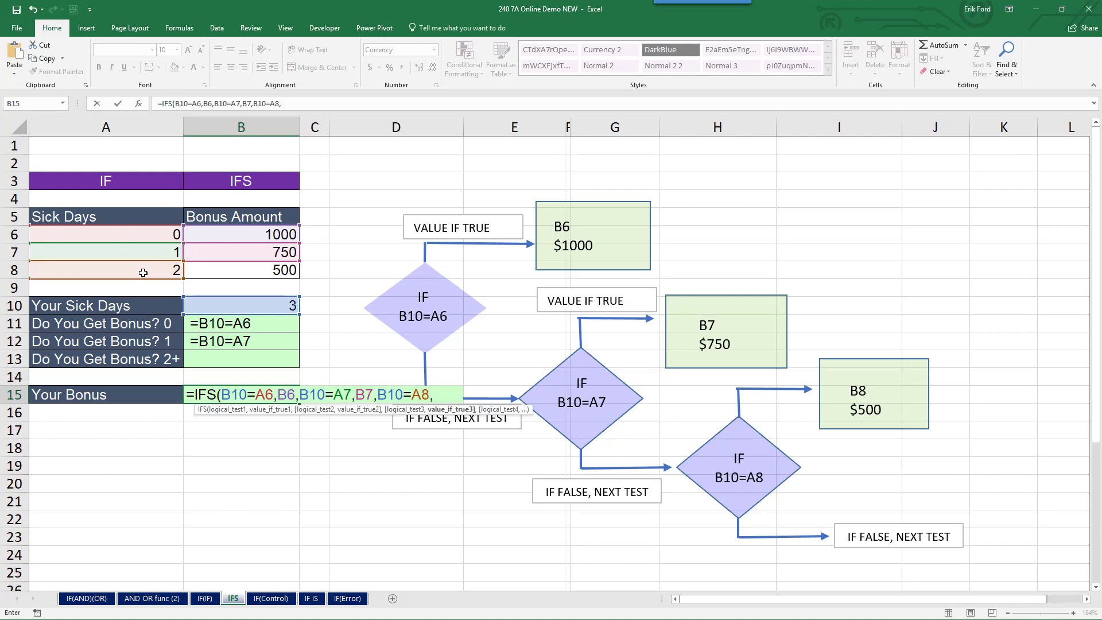
pyautogui.click(278, 271)
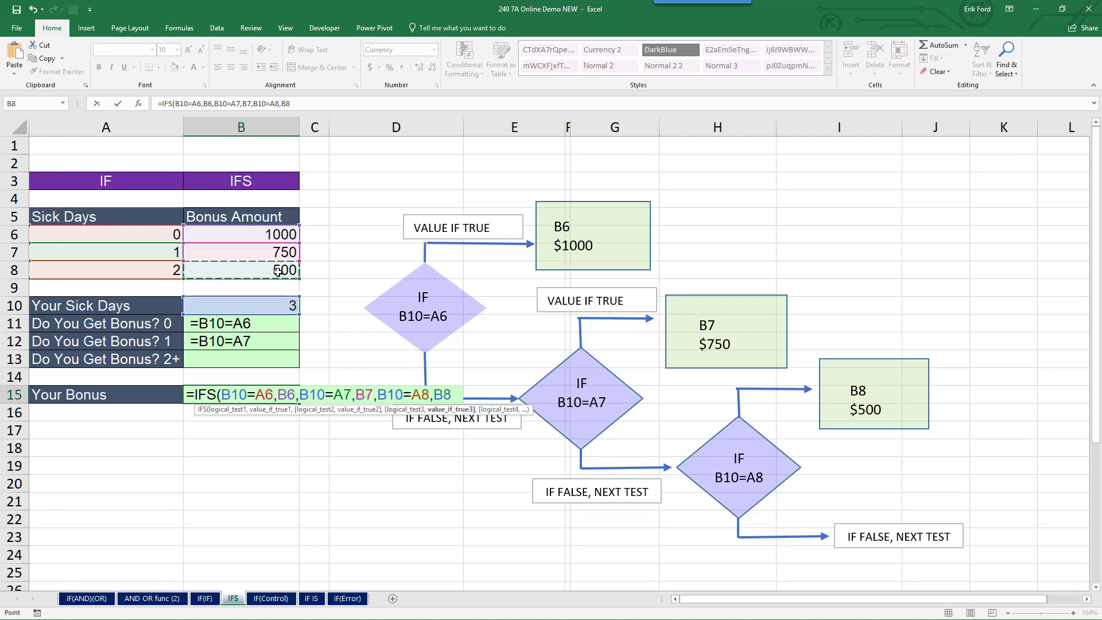
pyautogui.write(')')
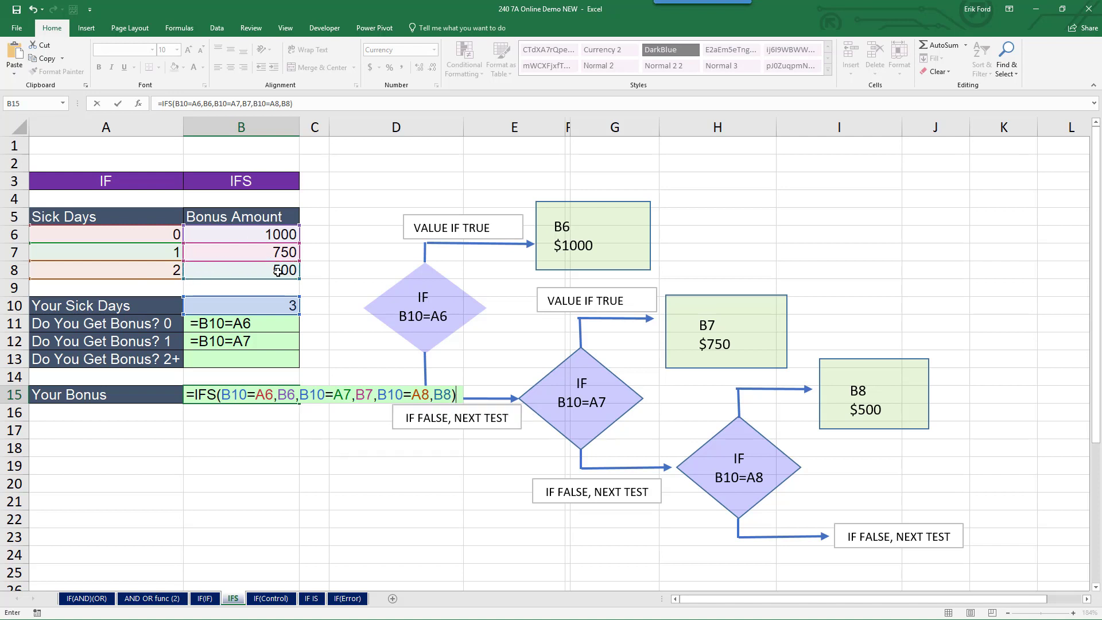
pyautogui.hotkey('ctrl', 'Return')
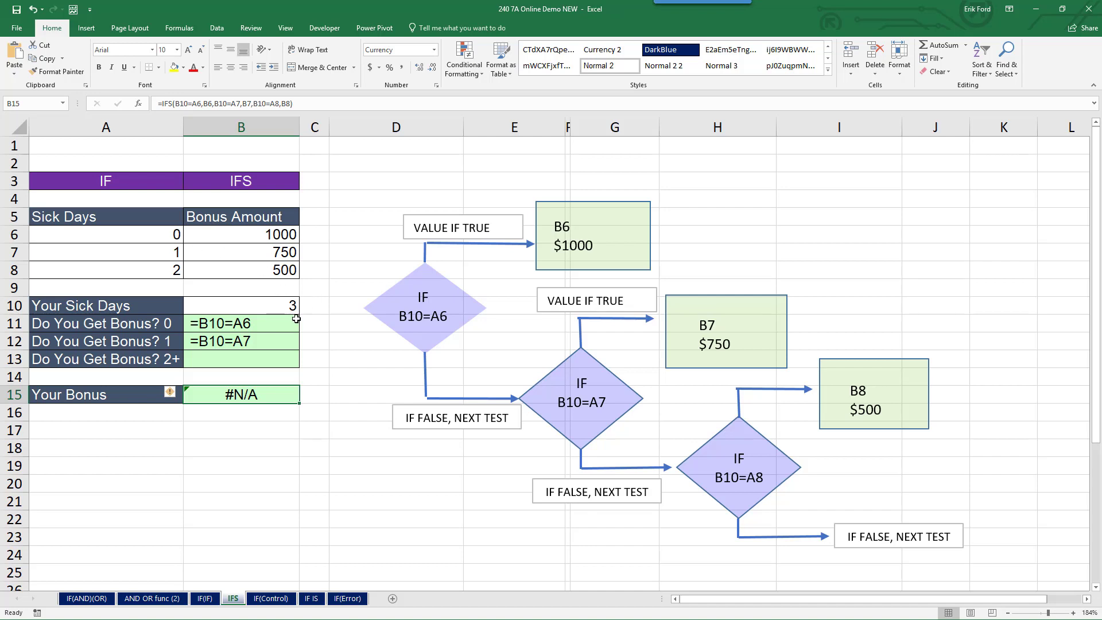
# Step: Test the bonus formula by entering 1, 2 and 3 sick days in B10 in turn
pyautogui.click(282, 301)
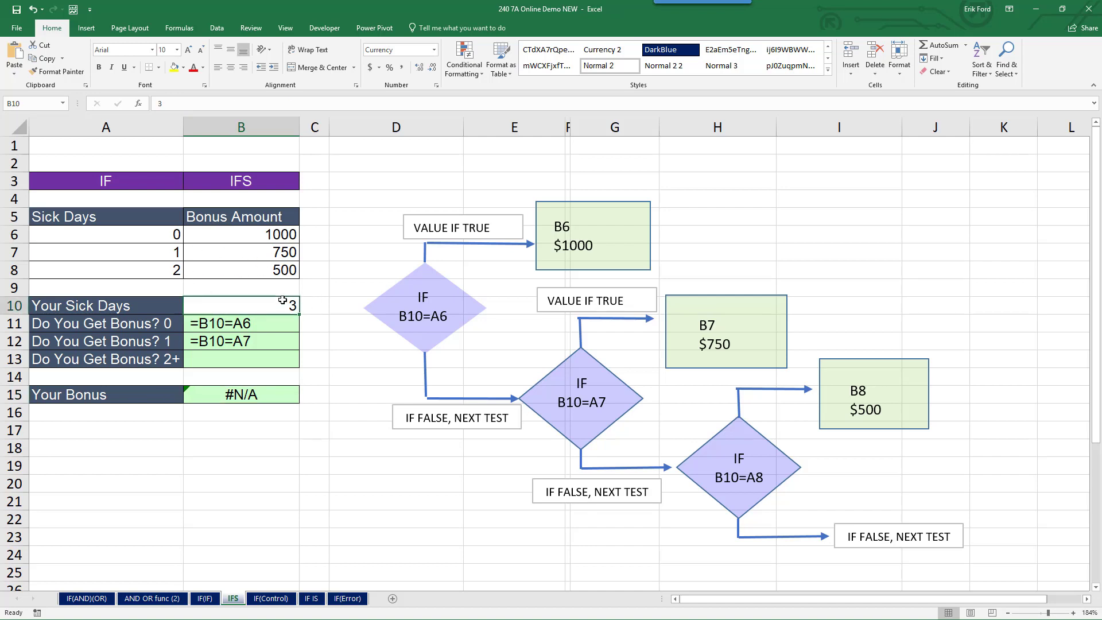
pyautogui.write('1')
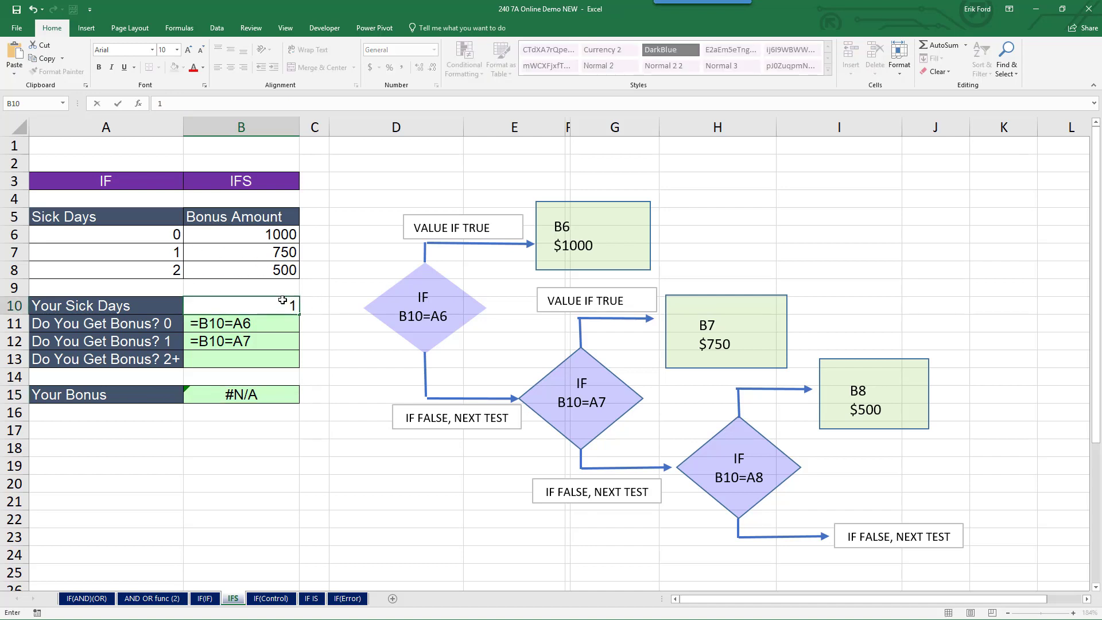
pyautogui.press('Return')
pyautogui.click(282, 301)
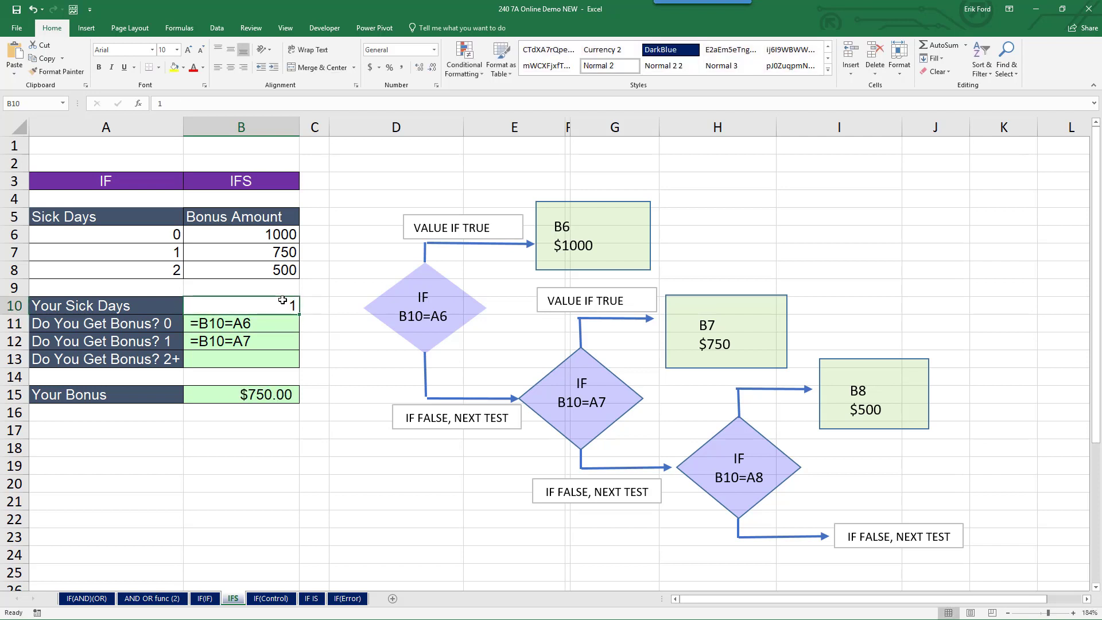
pyautogui.write('2')
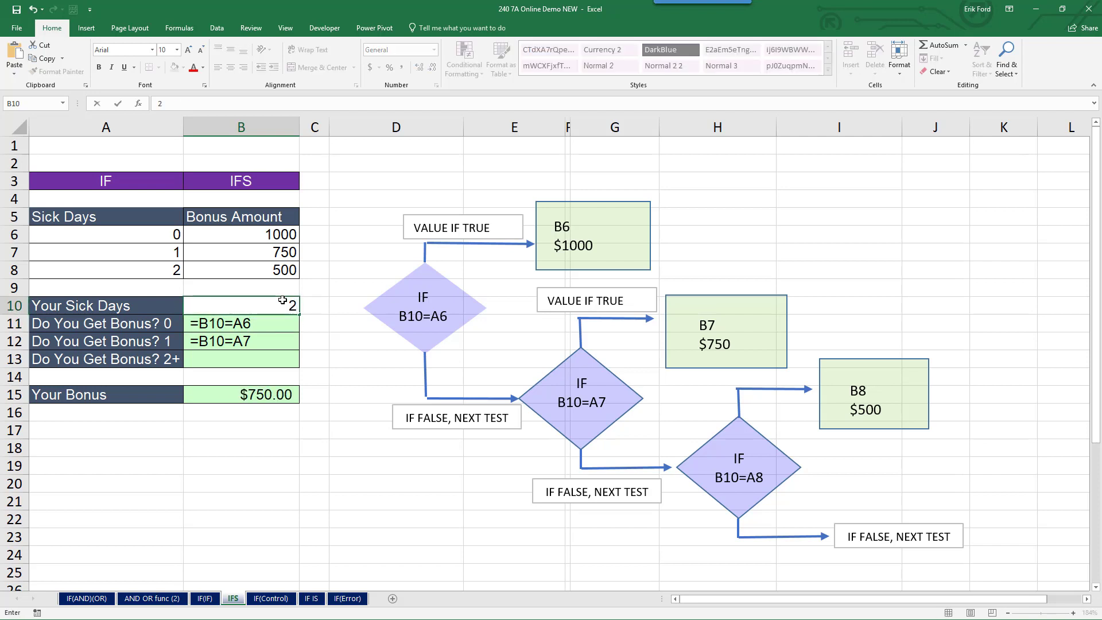
pyautogui.press('Return')
pyautogui.click(282, 301)
pyautogui.write('3')
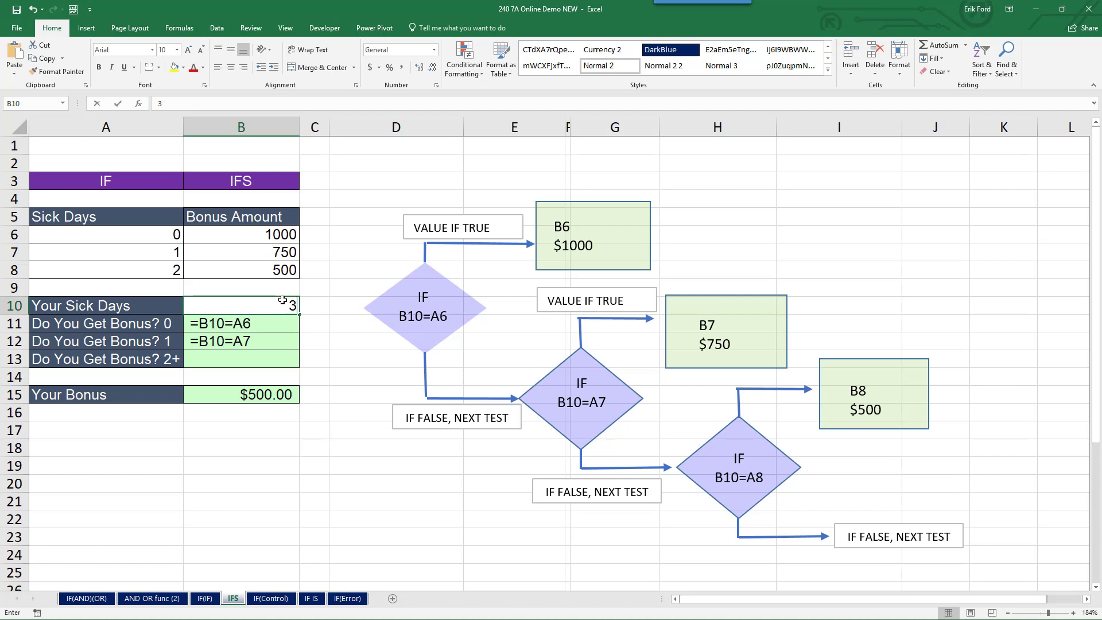
pyautogui.press('Return')
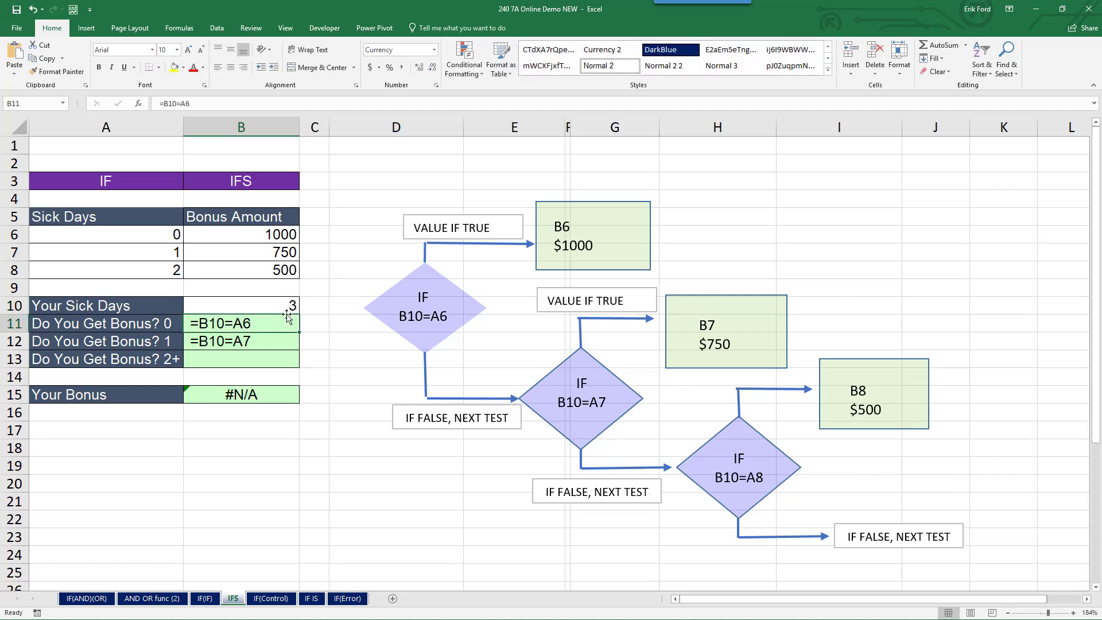
# Step: Retest the bonus formula by entering 0, 1, 2 and 3 sick days in B10 in turn
pyautogui.doubleClick(281, 306)
pyautogui.write('0')
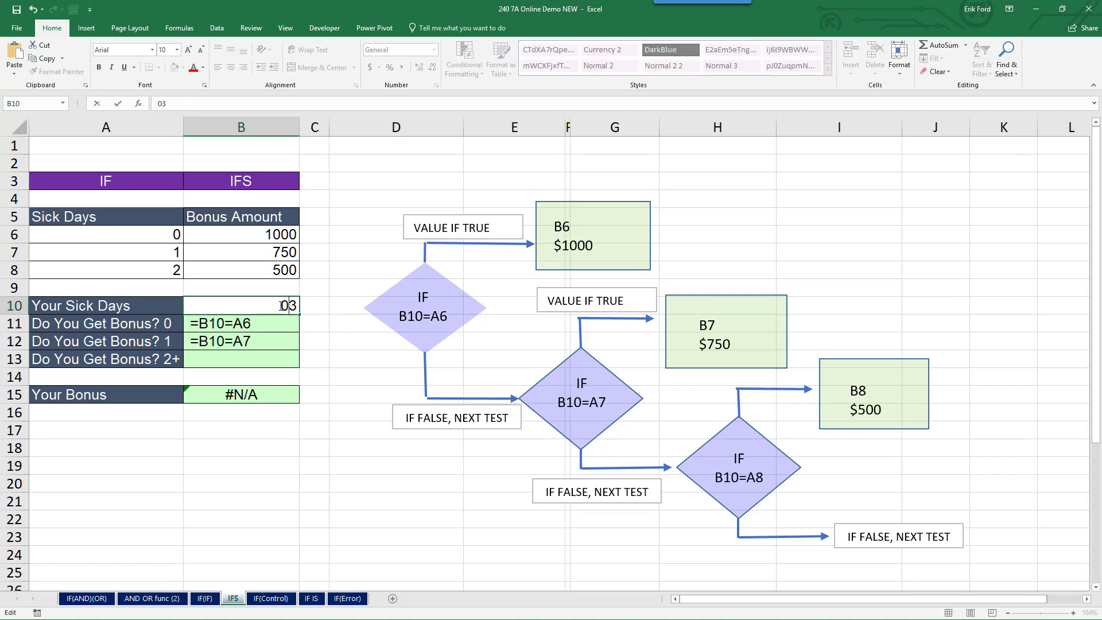
pyautogui.press('BackSpace')
pyautogui.press('Delete')
pyautogui.write('0')
pyautogui.press('Return')
pyautogui.click(281, 305)
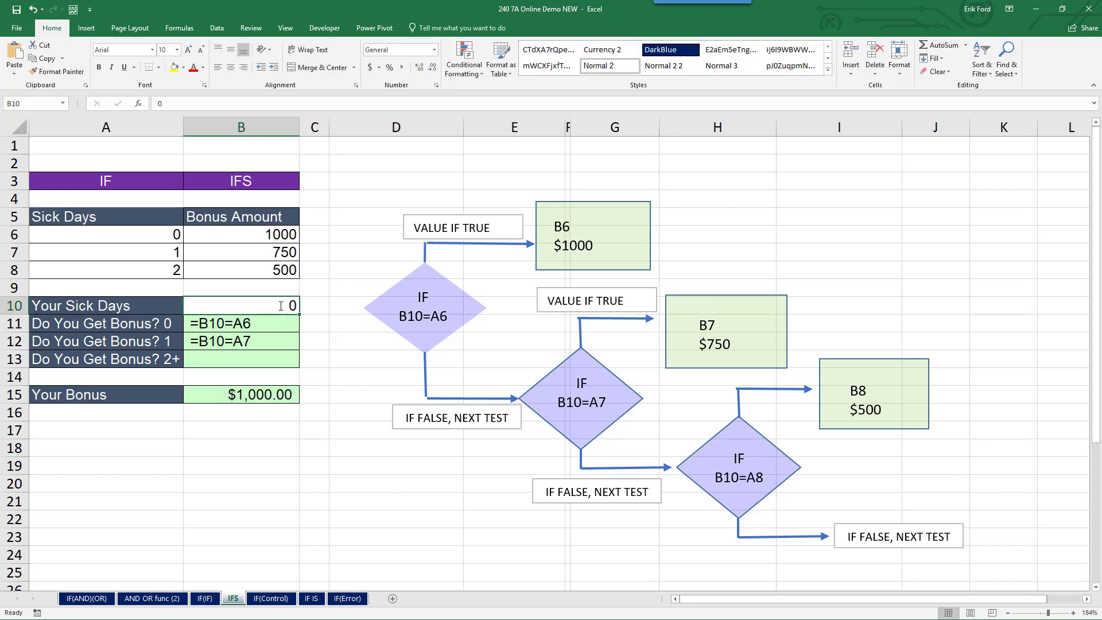
pyautogui.write('1')
pyautogui.hotkey('ctrl', 'Return')
pyautogui.write('2')
pyautogui.hotkey('ctrl', 'Return')
pyautogui.write('3')
pyautogui.hotkey('ctrl', 'Return')
# Step: Change the third logical test of the IFS formula in B15 to B10>=A8 and commit it
pyautogui.doubleClick(243, 394)
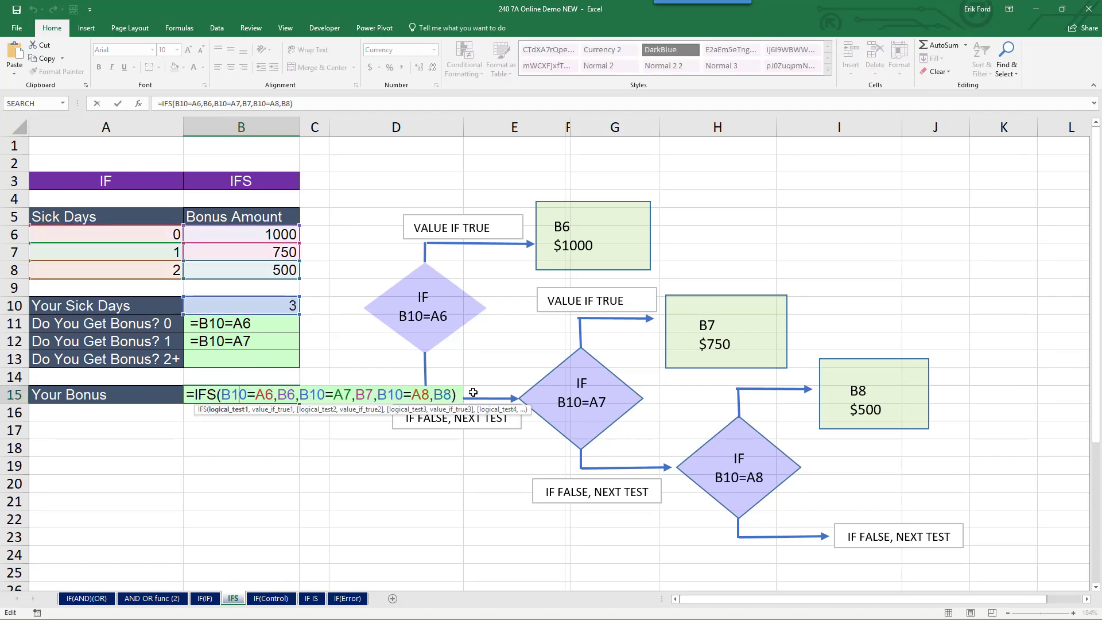
pyautogui.click(406, 396)
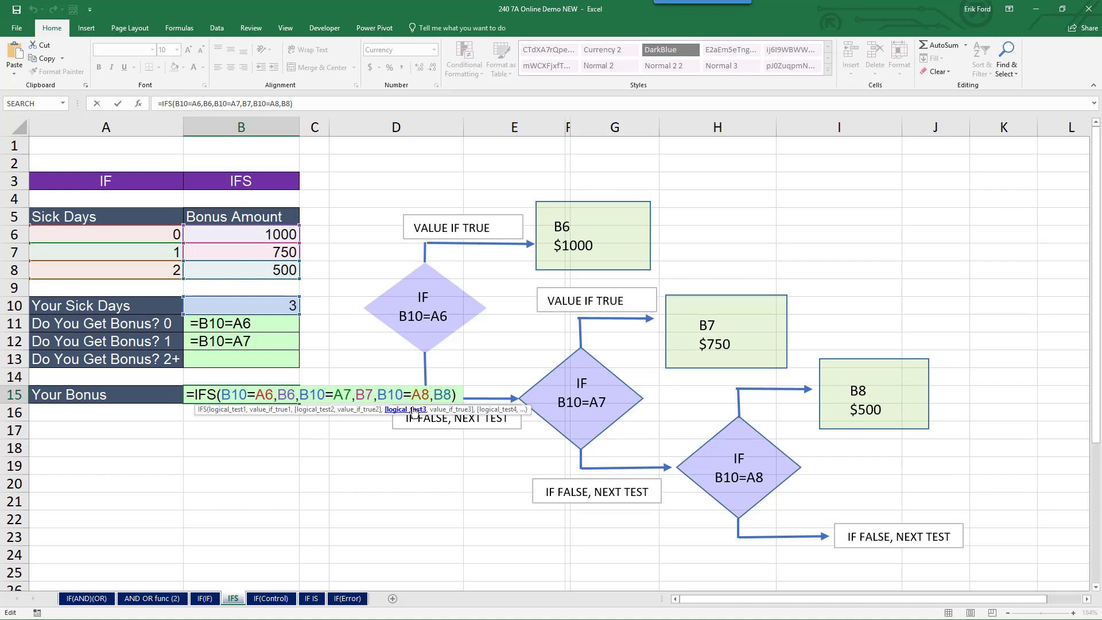
pyautogui.write('>')
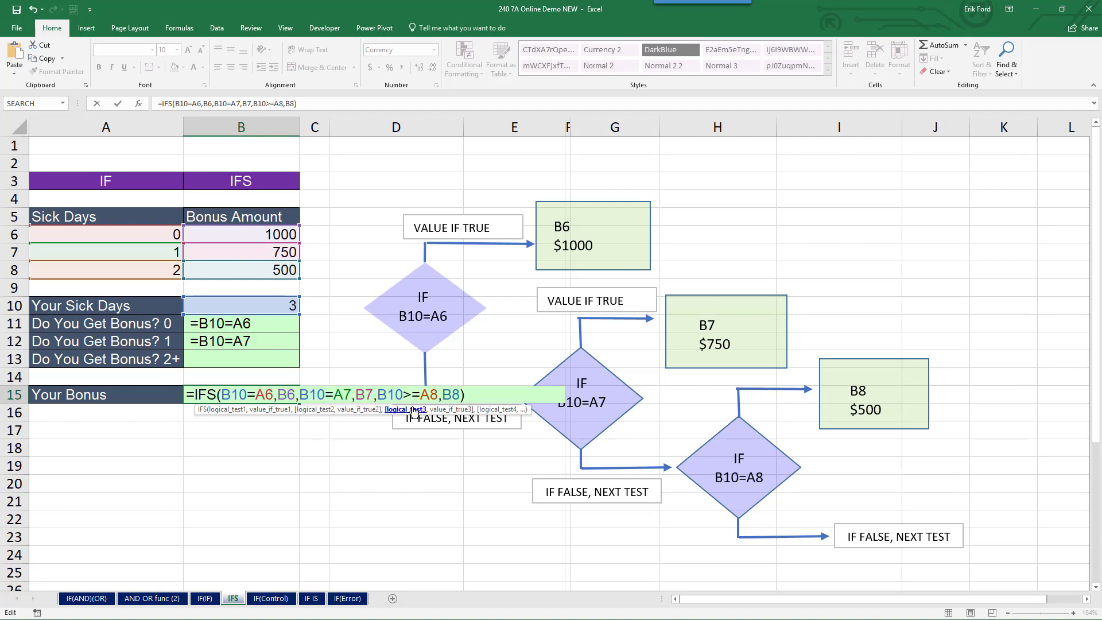
pyautogui.hotkey('ctrl', 'Return')
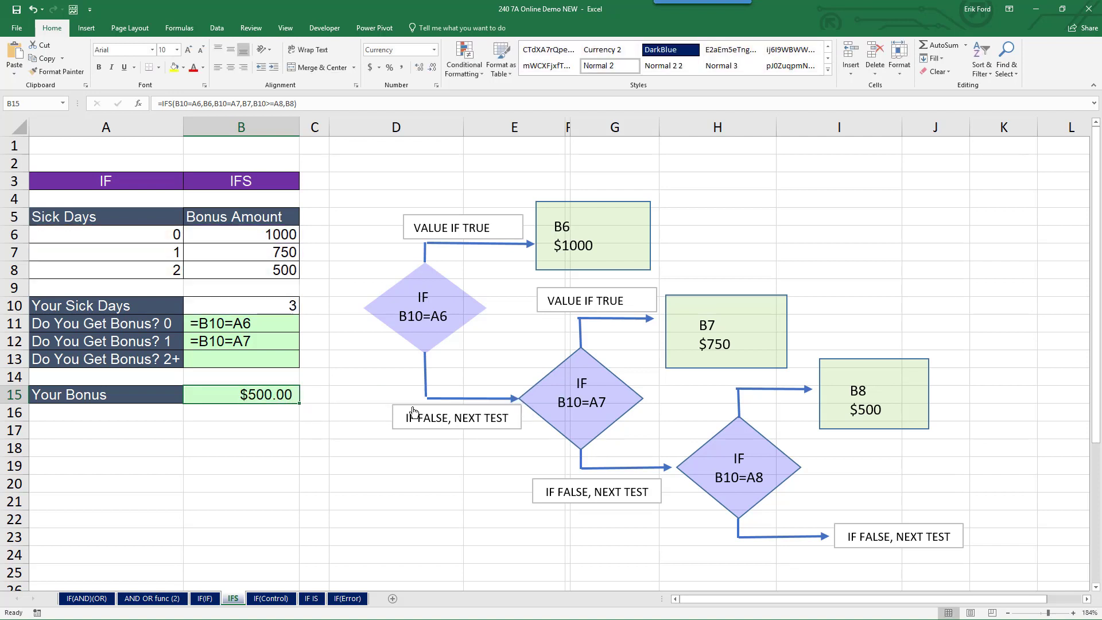
# Step: Update the third decision diamond in the flowchart to read B10>=A8
pyautogui.click(739, 478)
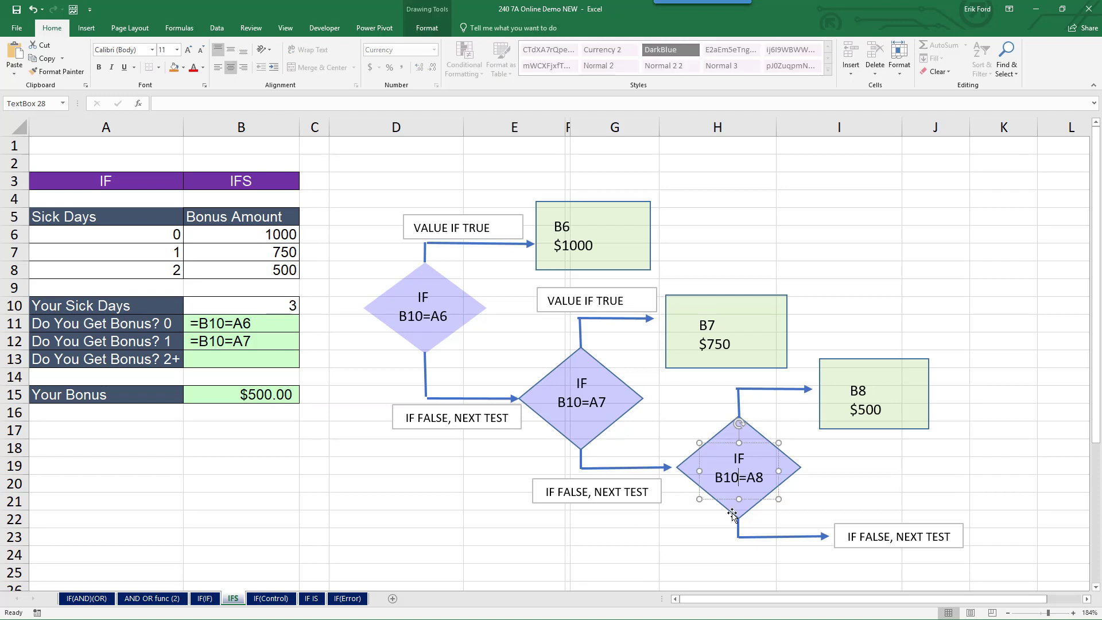
pyautogui.write('>')
pyautogui.click(841, 482)
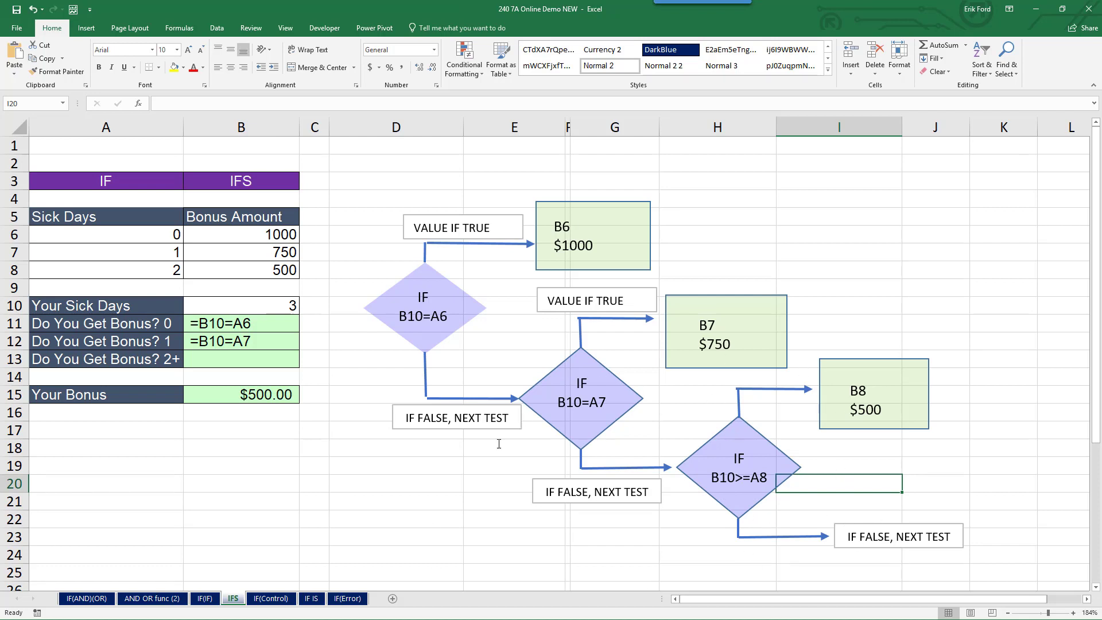
# Step: Delete the arrow below the third decision diamond and its "IF FALSE, NEXT TEST" label from the flowchart
pyautogui.click(740, 531)
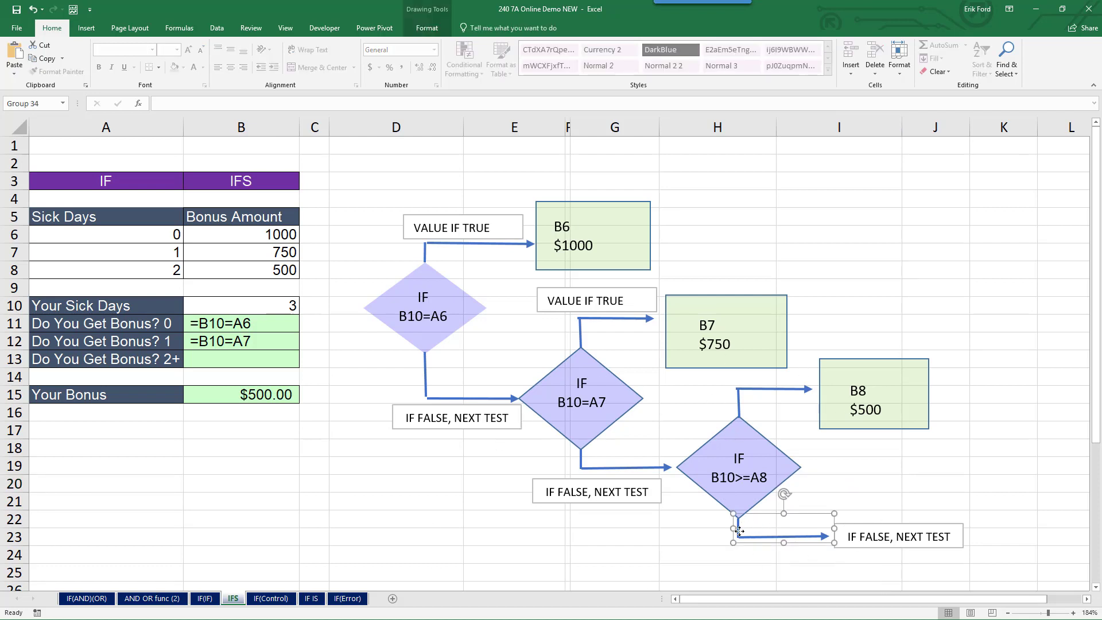
pyautogui.press('Delete')
pyautogui.click(849, 524)
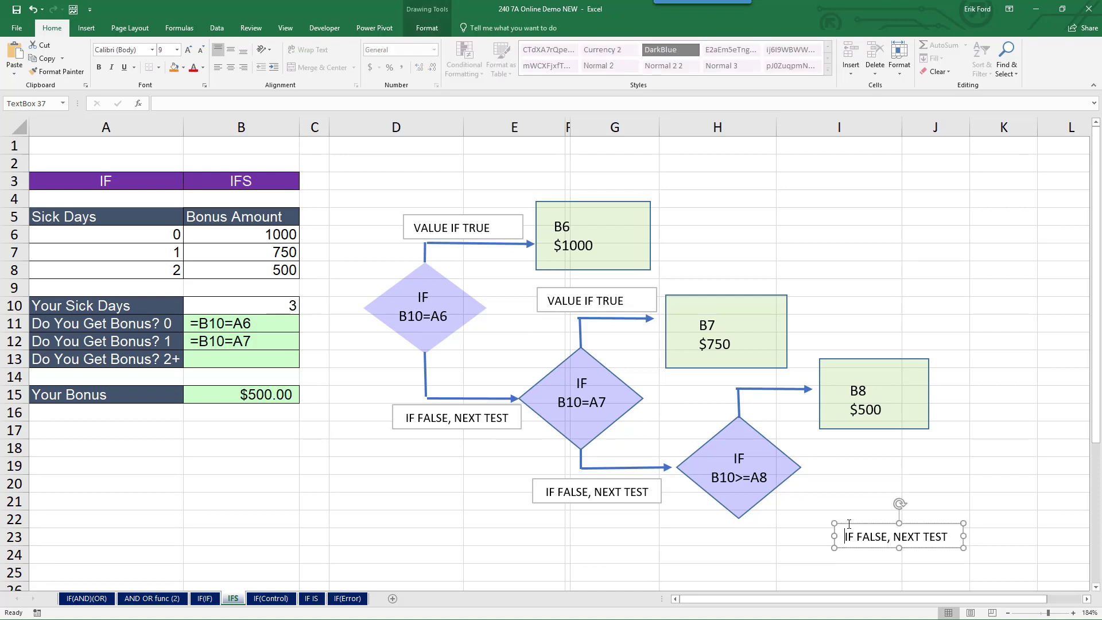
pyautogui.press('Escape')
pyautogui.press('Delete')
pyautogui.click(879, 532)
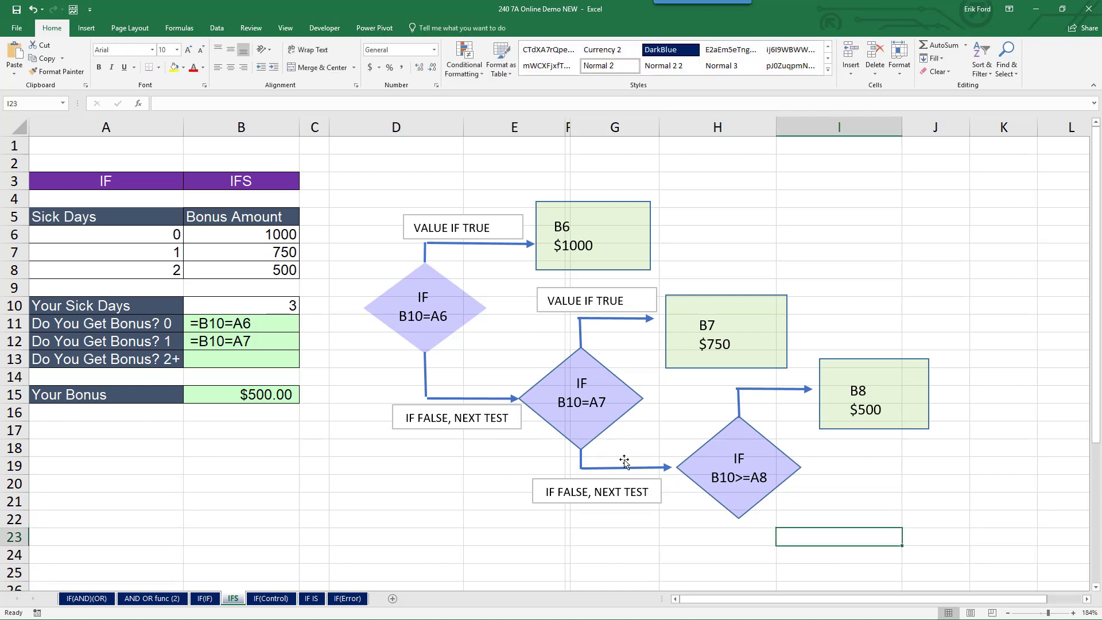
# Step: Test the revised bonus formula by entering 12 sick days in B10
pyautogui.click(290, 305)
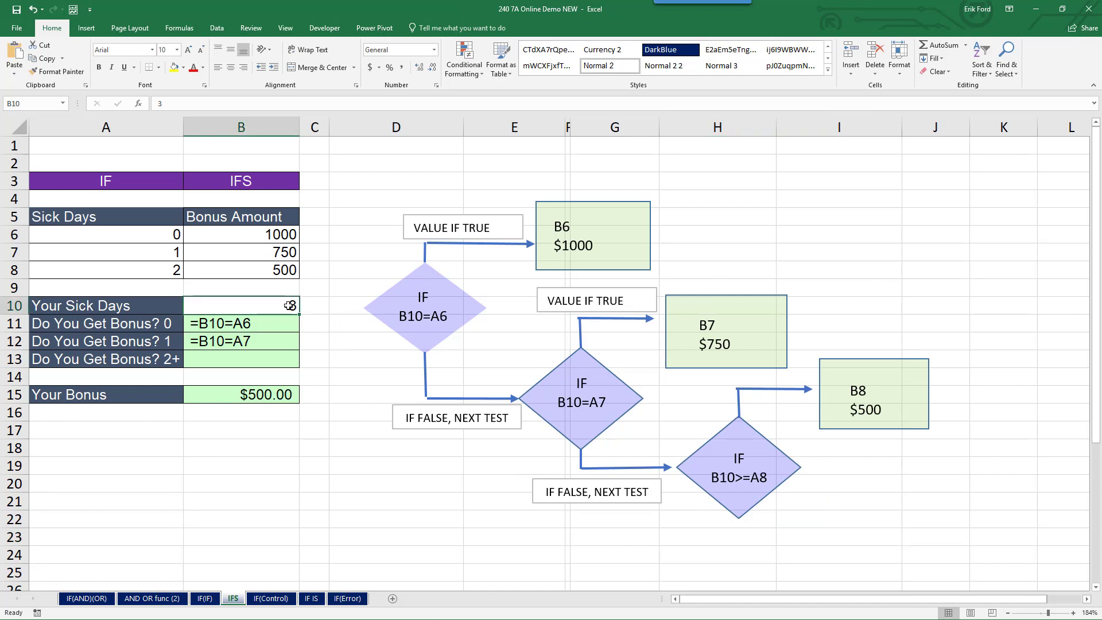
pyautogui.write('2')
pyautogui.press('Return')
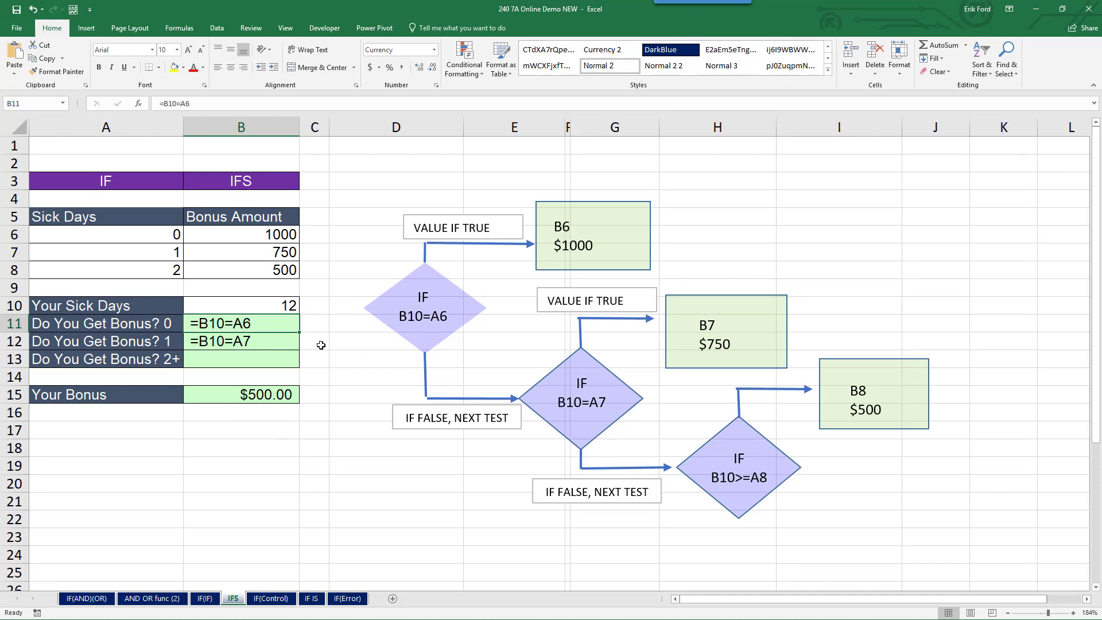
# Step: Open the IFS formula in B15 to examine its logical tests and values
pyautogui.doubleClick(255, 392)
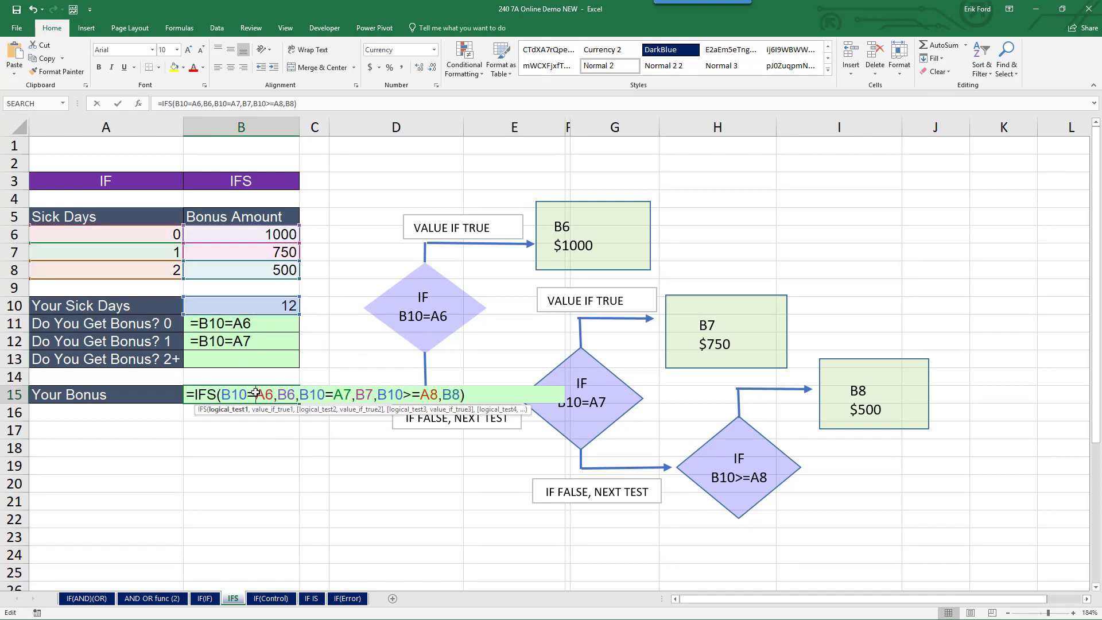